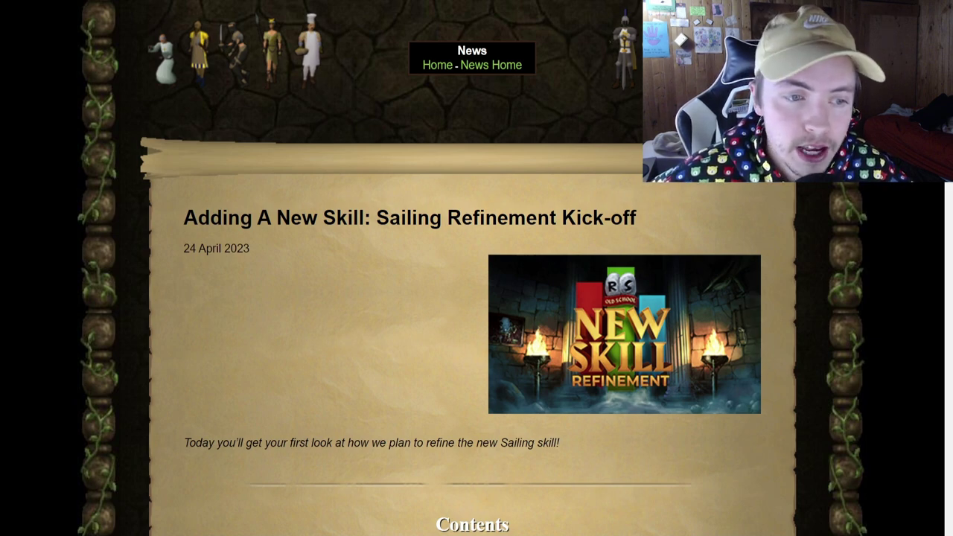
Skim the Sailing Refinement Kick-off news post from the introduction through its four topic sections.
{"action": "mouse_move", "coordinate": [184, 217]}
{"action": "left_mouse_down"}
{"action": "mouse_move", "coordinate": [431, 217]}
{"action": "mouse_move", "coordinate": [198, 217]}
{"action": "left_mouse_up"}
{"action": "scroll", "coordinate": [503, 201], "scroll_direction": "down", "scroll_amount": 1}
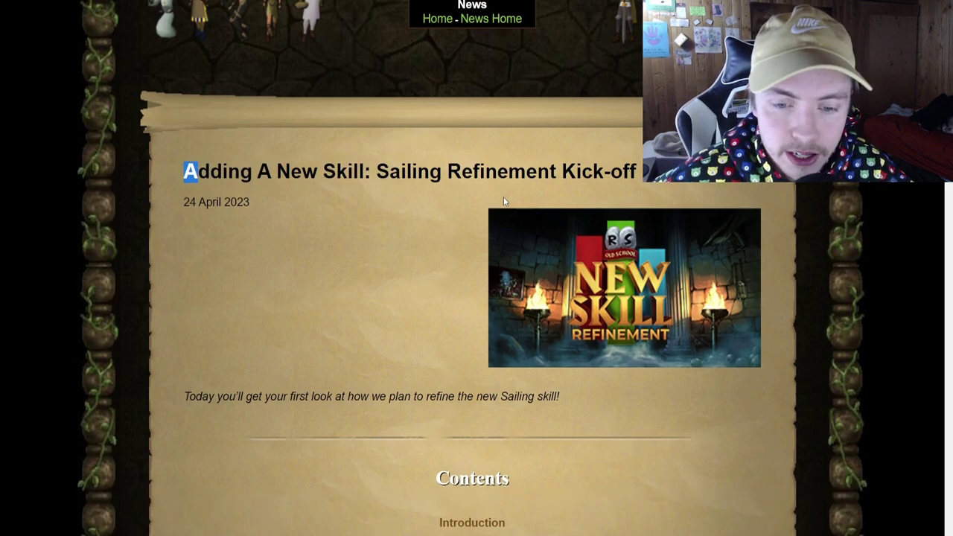
{"action": "scroll", "coordinate": [477, 199], "scroll_direction": "down", "scroll_amount": 5}
{"action": "scroll", "coordinate": [353, 164], "scroll_direction": "down", "scroll_amount": 4}
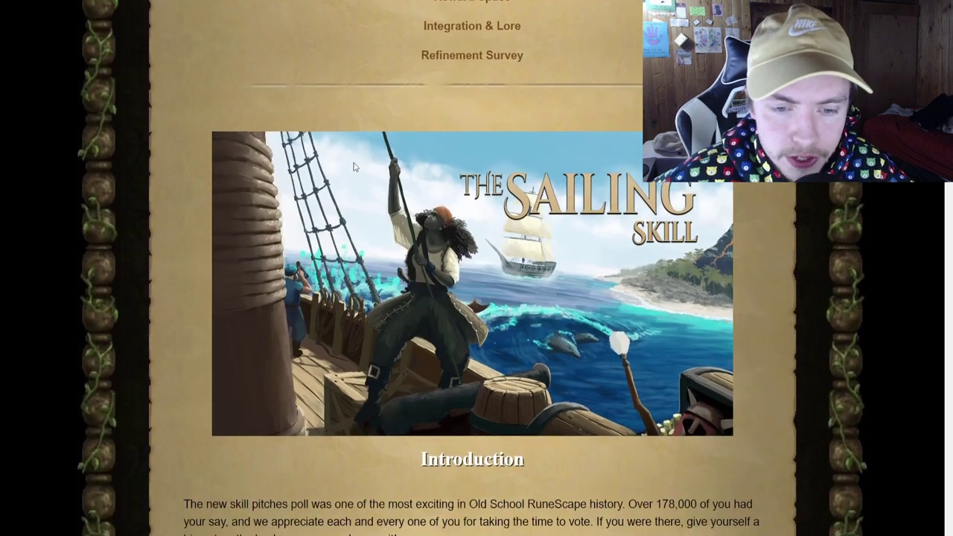
{"action": "scroll", "coordinate": [354, 167], "scroll_direction": "down", "scroll_amount": 10}
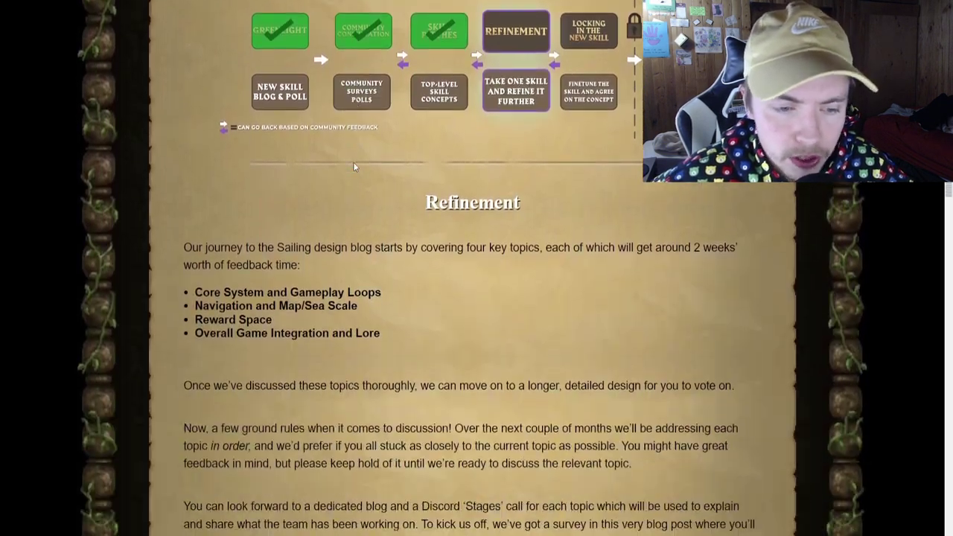
{"action": "scroll", "coordinate": [353, 162], "scroll_direction": "down", "scroll_amount": 4}
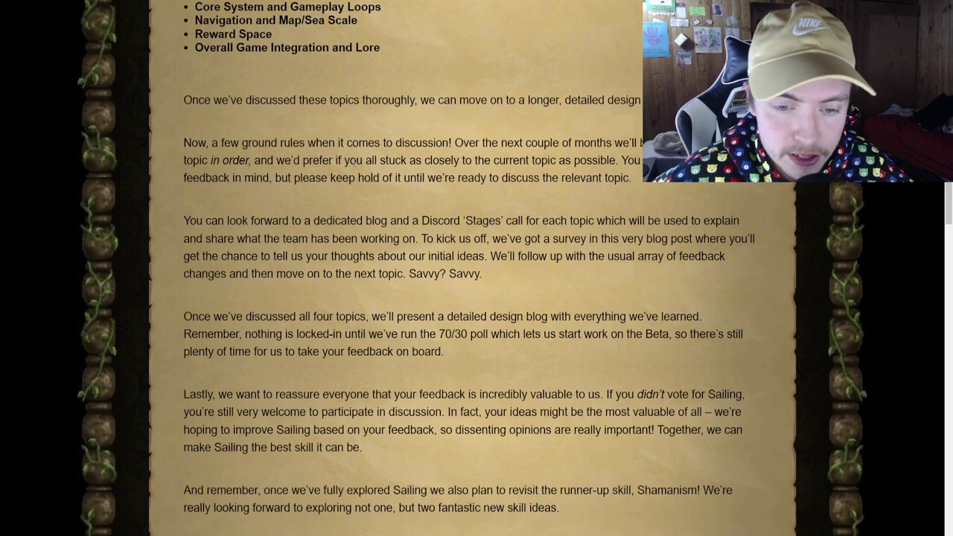
{"action": "scroll", "coordinate": [353, 161], "scroll_direction": "down", "scroll_amount": 5}
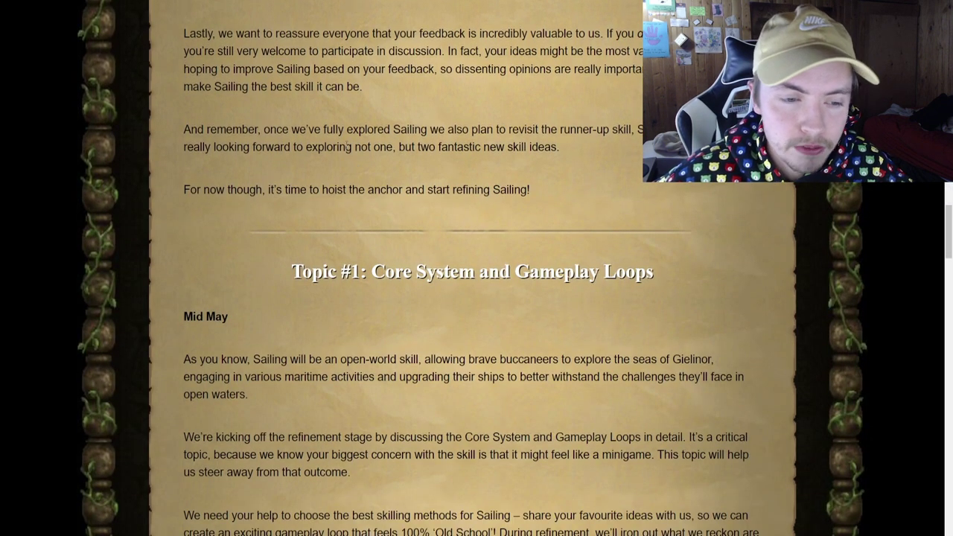
{"action": "scroll", "coordinate": [350, 153], "scroll_direction": "down", "scroll_amount": 3}
{"action": "scroll", "coordinate": [347, 145], "scroll_direction": "down", "scroll_amount": 5}
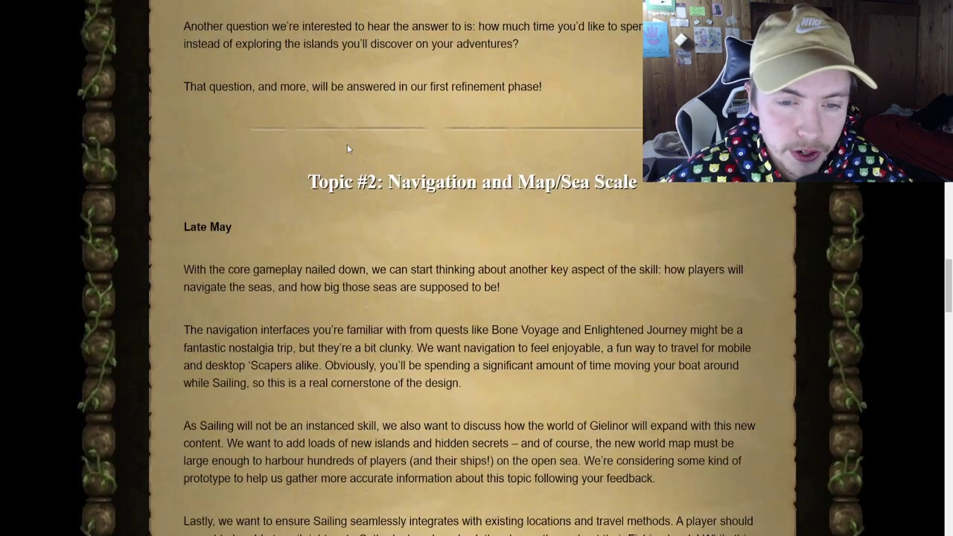
{"action": "scroll", "coordinate": [347, 149], "scroll_direction": "down", "scroll_amount": 8}
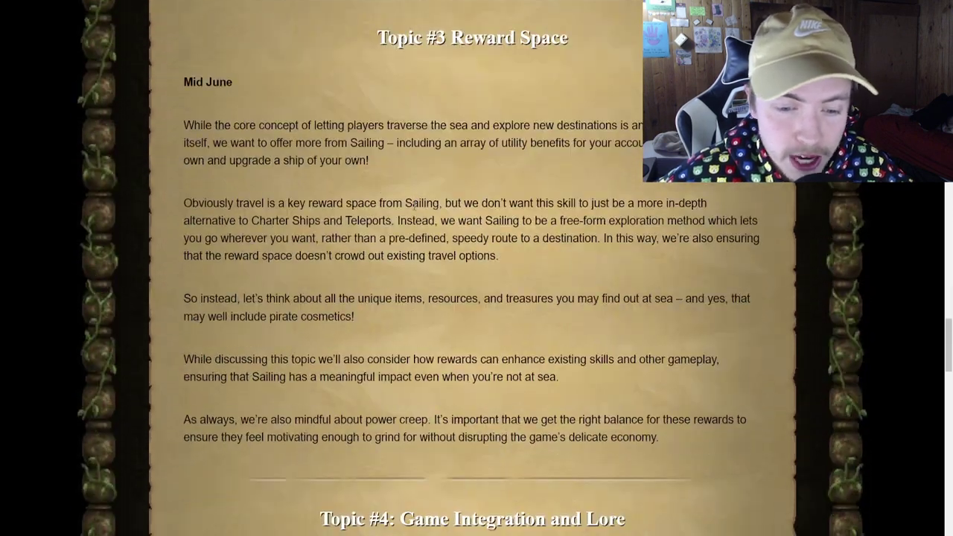
{"action": "scroll", "coordinate": [415, 210], "scroll_direction": "down", "scroll_amount": 14}
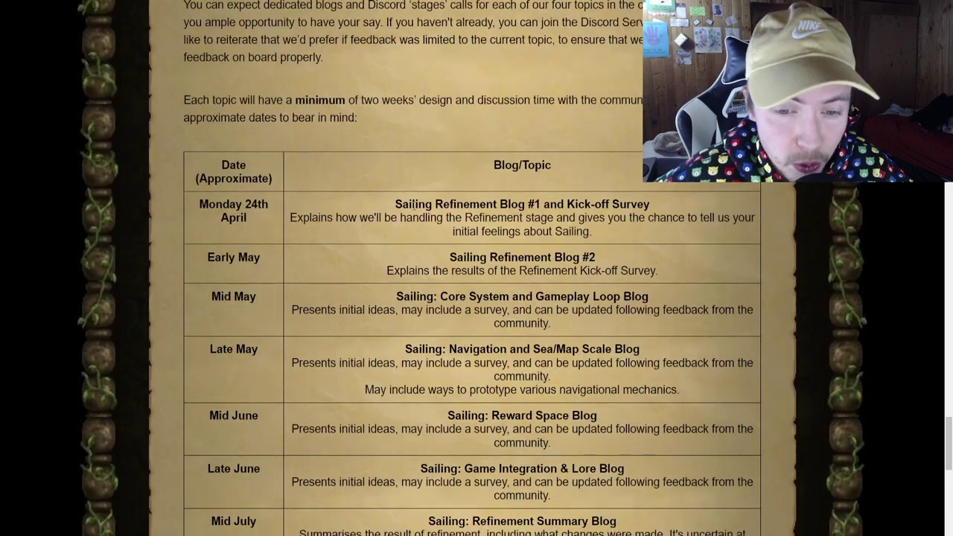
Examine the table of approximate dates for the Sailing refinement blogs and topics.
{"action": "scroll", "coordinate": [350, 183], "scroll_direction": "down", "scroll_amount": 1}
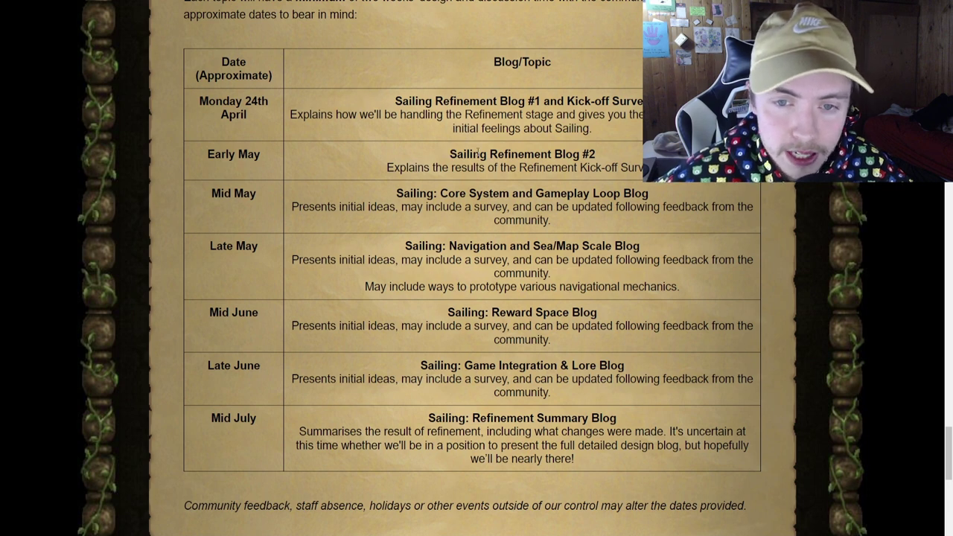
{"action": "left_click_drag", "start_coordinate": [456, 153], "coordinate": [615, 149]}
{"action": "left_click", "coordinate": [615, 150]}
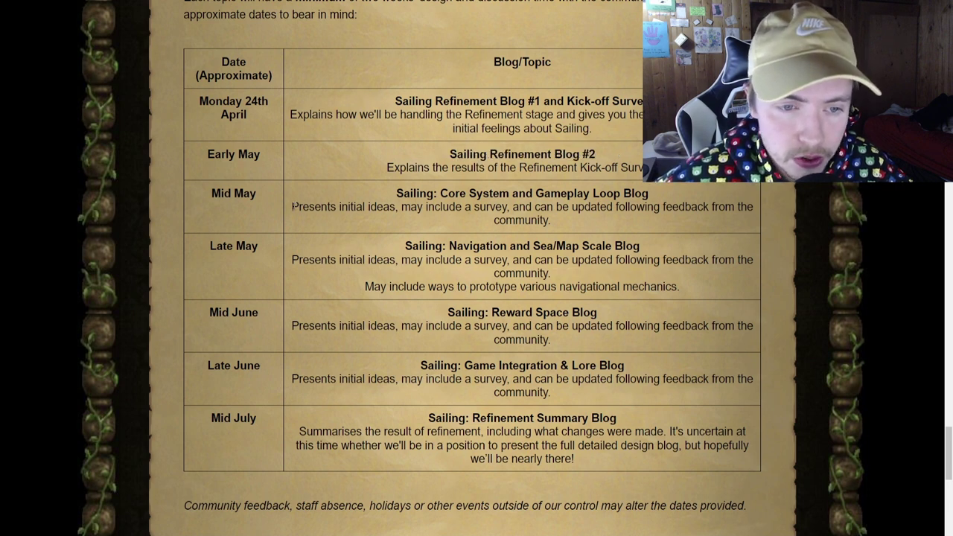
{"action": "left_click_drag", "start_coordinate": [438, 194], "coordinate": [551, 193]}
{"action": "left_click", "coordinate": [618, 191]}
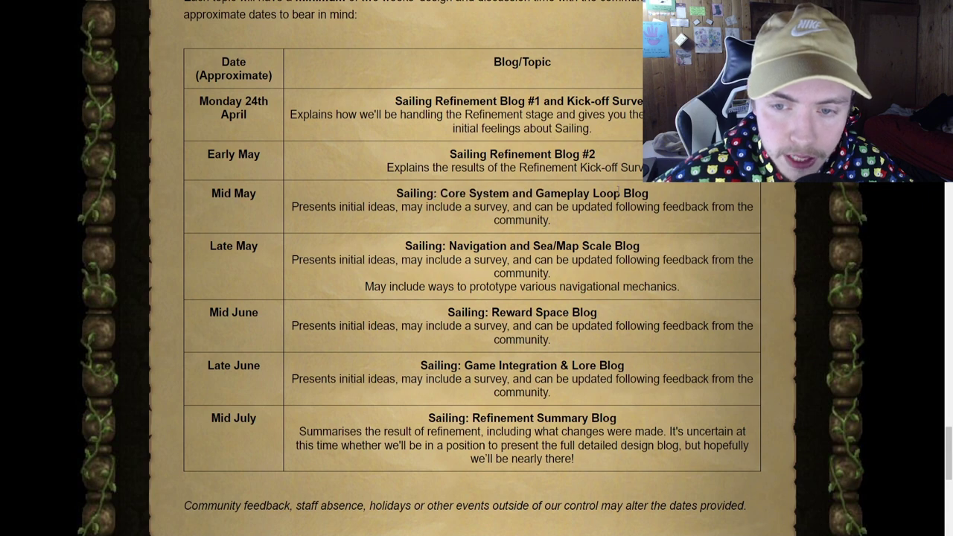
{"action": "left_click_drag", "start_coordinate": [429, 247], "coordinate": [640, 247]}
{"action": "left_click", "coordinate": [339, 275]}
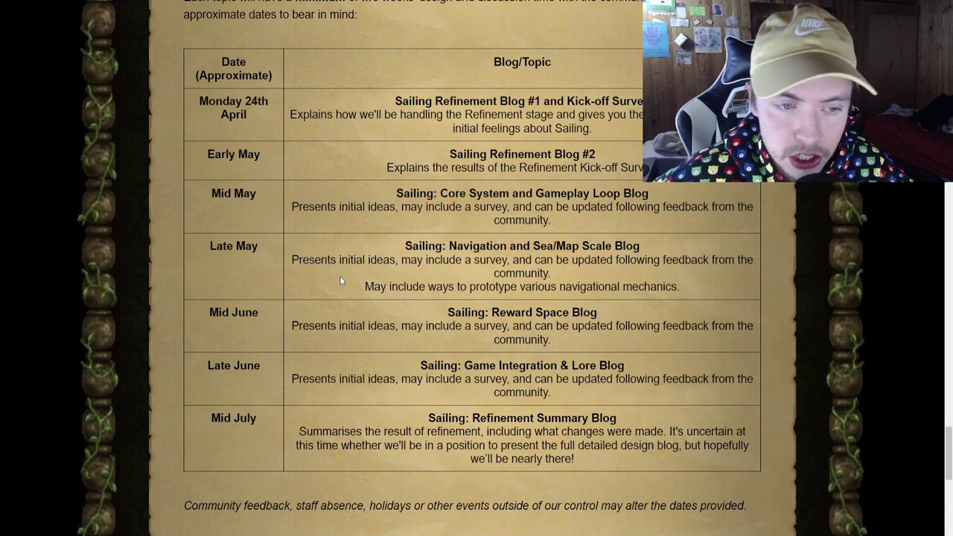
Open the refinement kick-off survey linked below the blog date table.
{"action": "scroll", "coordinate": [519, 314], "scroll_direction": "down", "scroll_amount": 9}
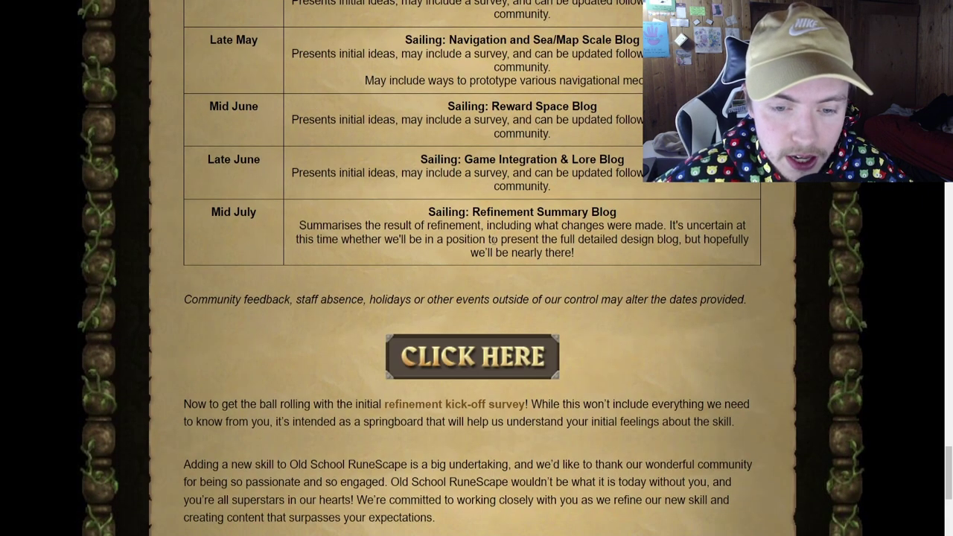
{"action": "scroll", "coordinate": [447, 149], "scroll_direction": "up", "scroll_amount": 3}
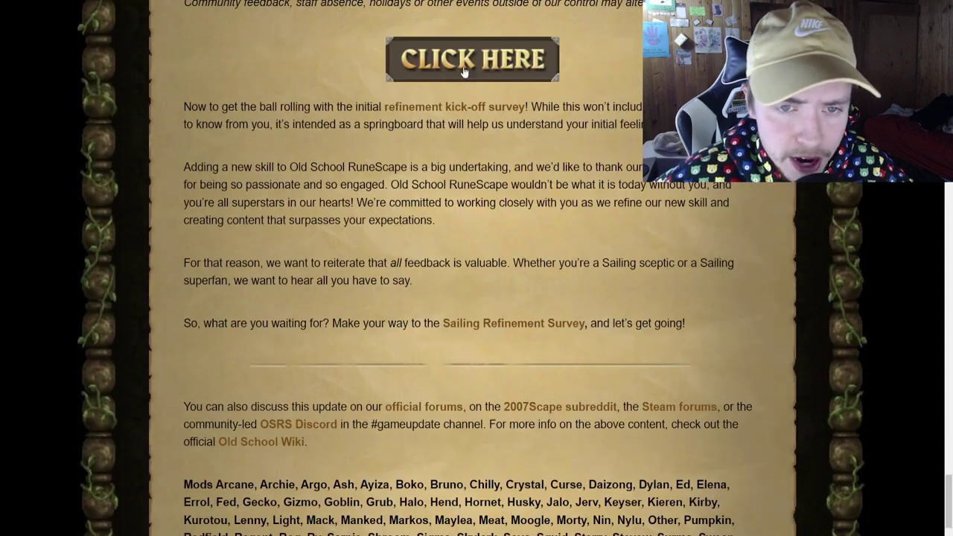
{"action": "left_click", "coordinate": [457, 64]}
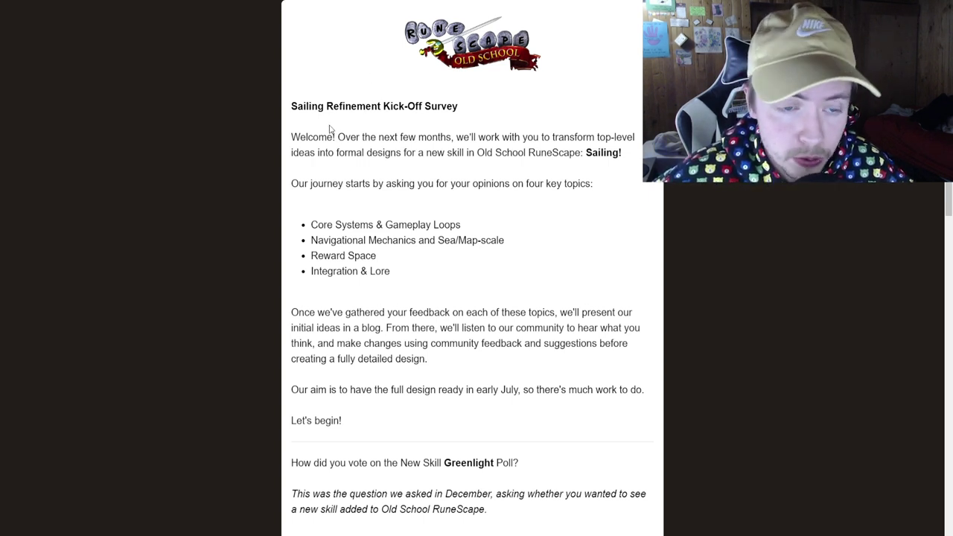
Read the New Skill Greenlight Poll question and answer it with Yes.
{"action": "scroll", "coordinate": [332, 133], "scroll_direction": "down", "scroll_amount": 5}
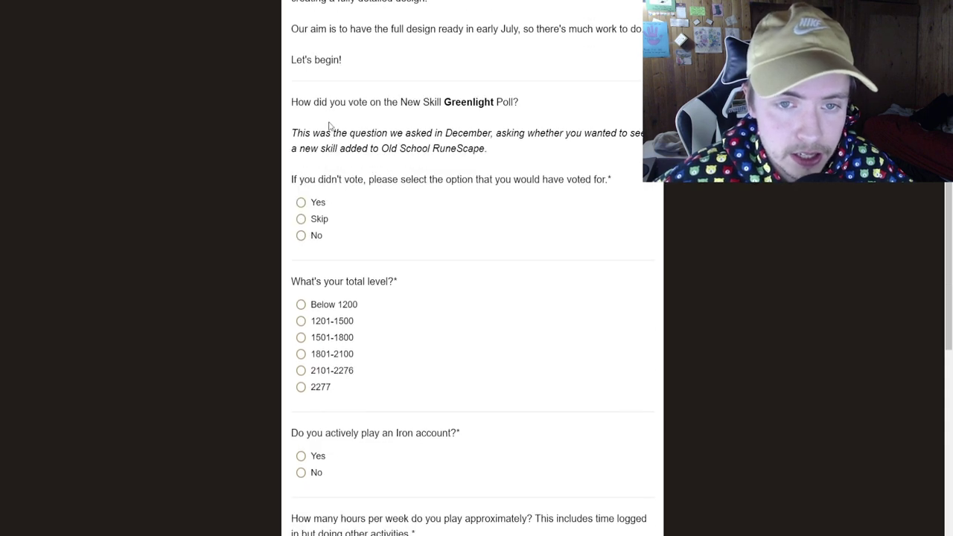
{"action": "left_click_drag", "start_coordinate": [306, 101], "coordinate": [504, 102]}
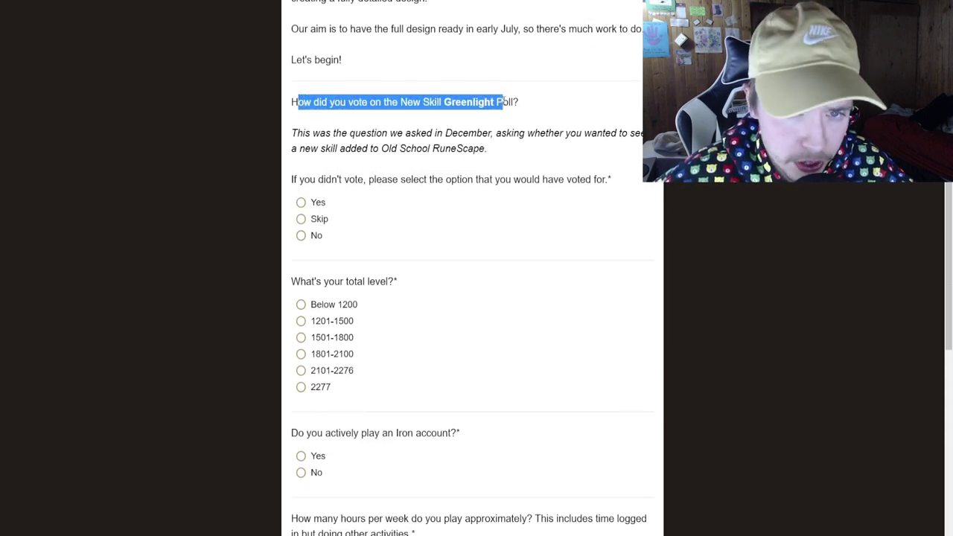
{"action": "left_click", "coordinate": [457, 133]}
{"action": "left_click_drag", "start_coordinate": [297, 179], "coordinate": [541, 178]}
{"action": "left_click", "coordinate": [544, 178]}
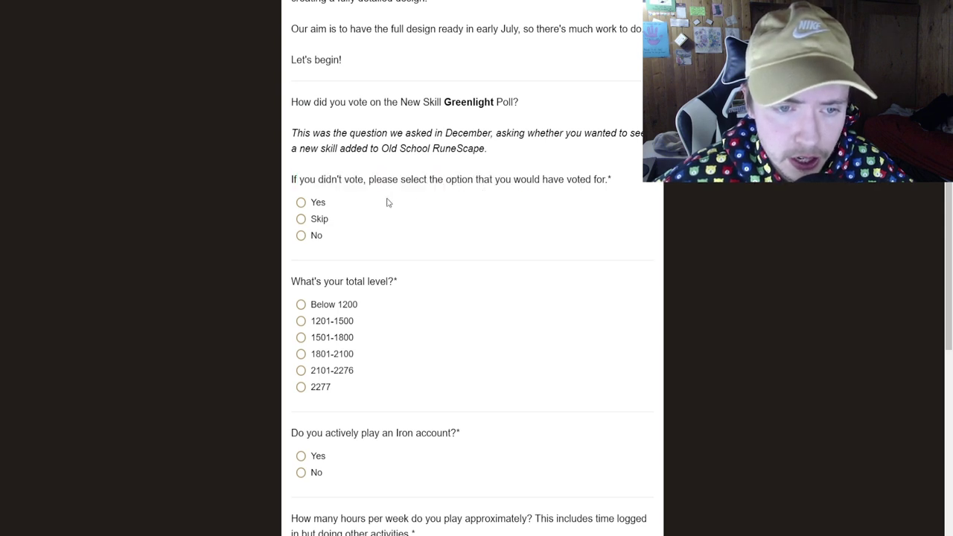
{"action": "left_click_drag", "start_coordinate": [303, 133], "coordinate": [618, 132]}
{"action": "left_click", "coordinate": [330, 180]}
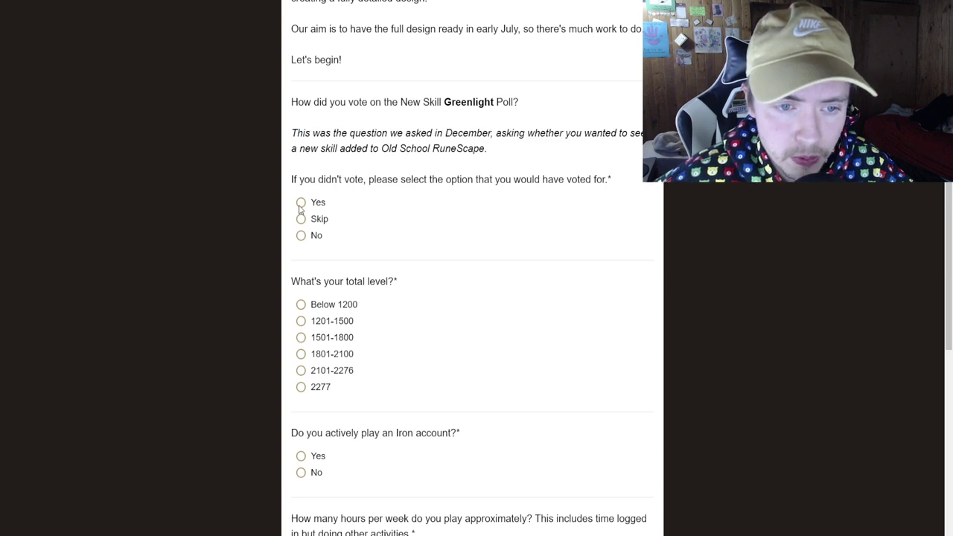
{"action": "left_click", "coordinate": [301, 205]}
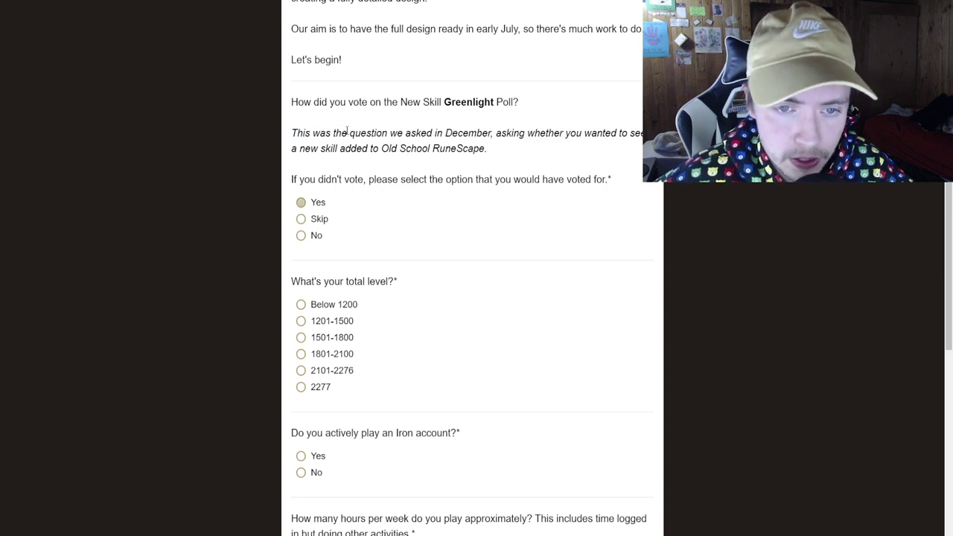
{"action": "left_click_drag", "start_coordinate": [347, 131], "coordinate": [588, 133]}
{"action": "left_click", "coordinate": [407, 149]}
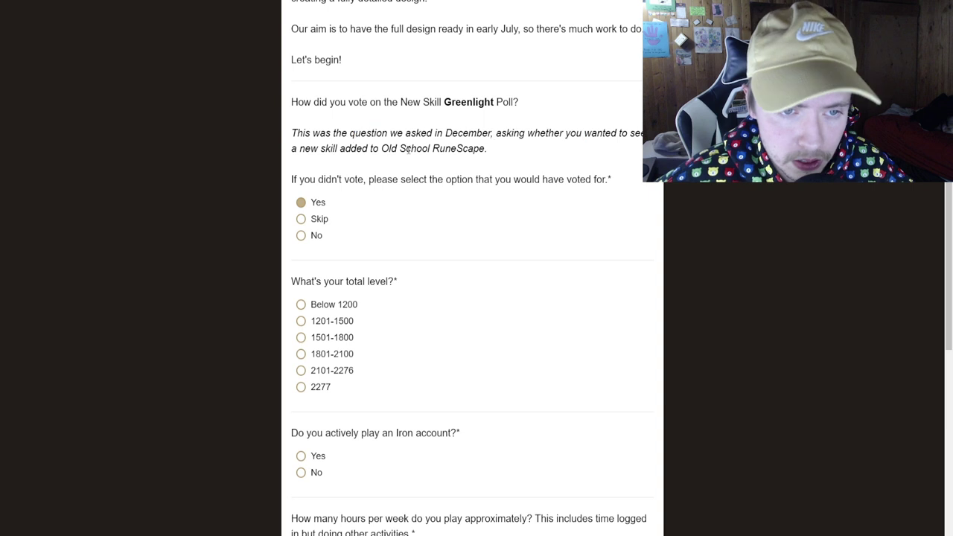
Set the total level answer to 2277 and answer Yes to actively playing an Iron account.
{"action": "scroll", "coordinate": [395, 156], "scroll_direction": "down", "scroll_amount": 2}
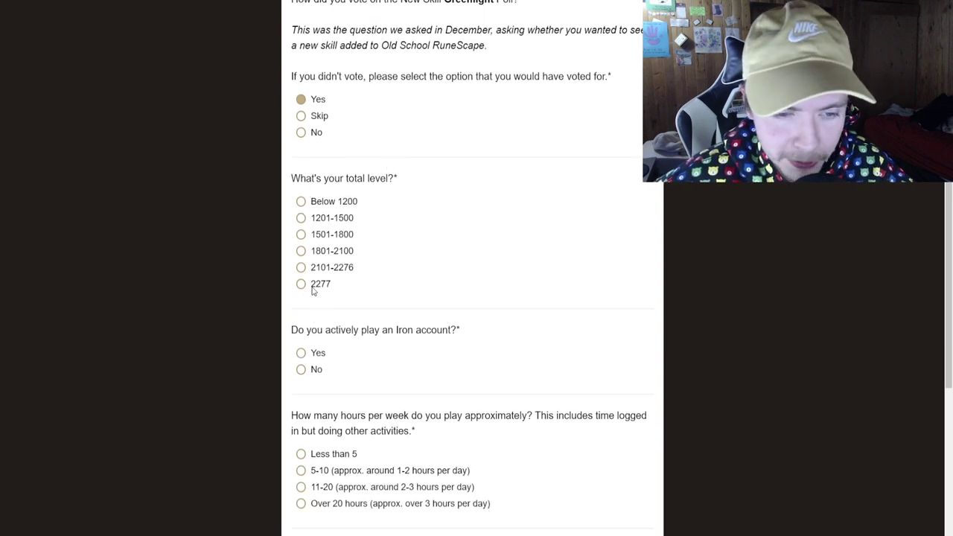
{"action": "left_click", "coordinate": [313, 291]}
{"action": "scroll", "coordinate": [479, 230], "scroll_direction": "down", "scroll_amount": 3}
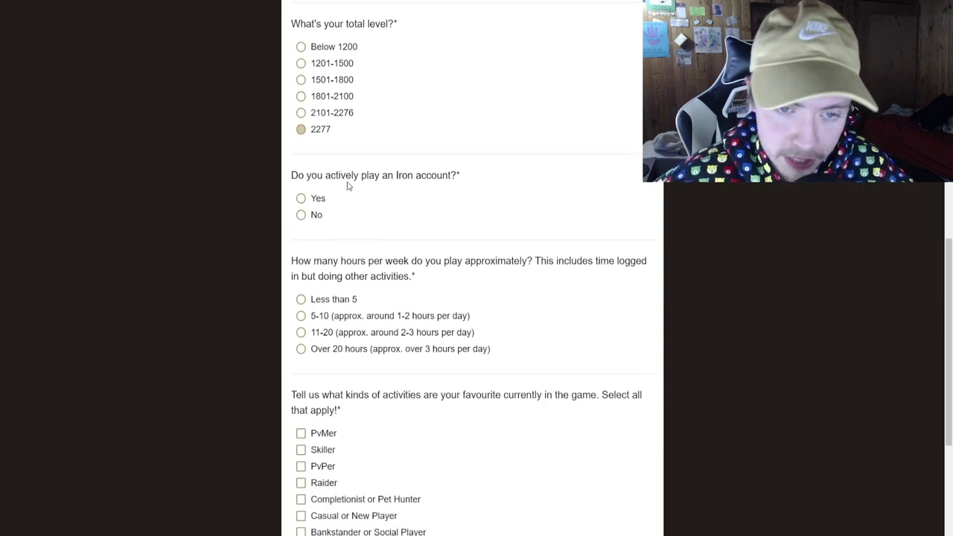
{"action": "left_click", "coordinate": [303, 200]}
Choose Over 20 hours for weekly play time and answer Yes to Sailing being the first choice on the Skill Pitches poll.
{"action": "scroll", "coordinate": [388, 179], "scroll_direction": "down", "scroll_amount": 2}
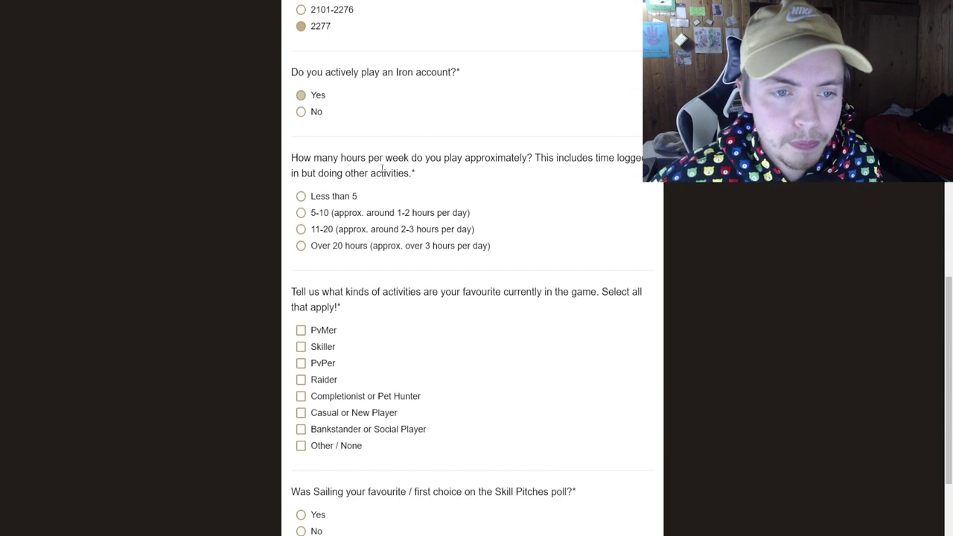
{"action": "left_click_drag", "start_coordinate": [297, 157], "coordinate": [541, 158]}
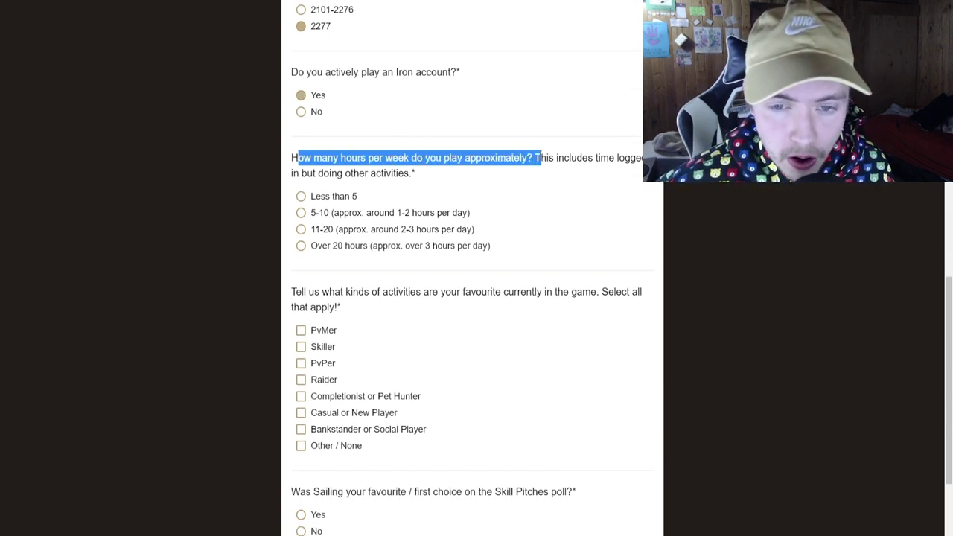
{"action": "left_click", "coordinate": [496, 158]}
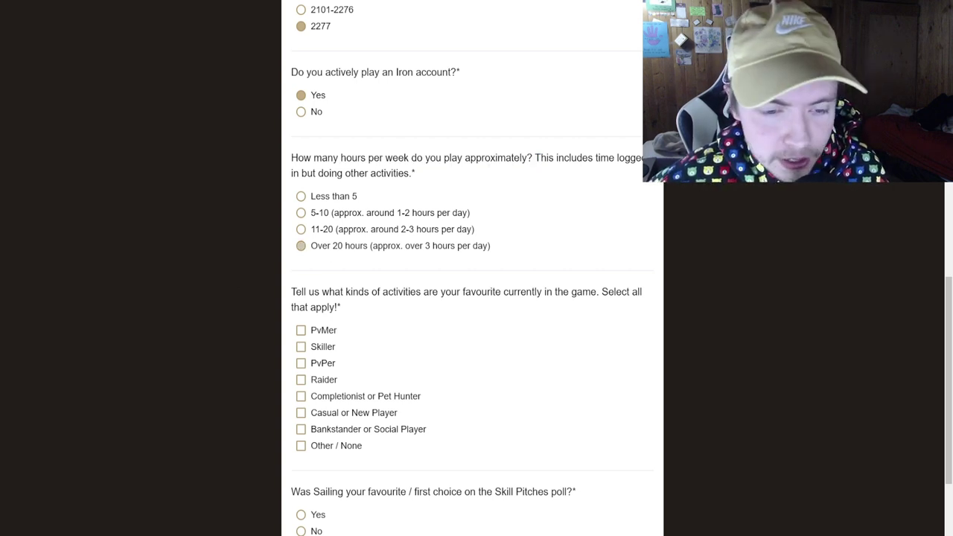
{"action": "left_click", "coordinate": [301, 514]}
Select PvMer, Skiller, Raider, Completionist or Pet Hunter, and Bankstander or Social Player as the favourite activities.
{"action": "scroll", "coordinate": [472, 298], "scroll_direction": "down", "scroll_amount": 2}
{"action": "left_click_drag", "start_coordinate": [295, 188], "coordinate": [620, 189]}
{"action": "left_click", "coordinate": [625, 184]}
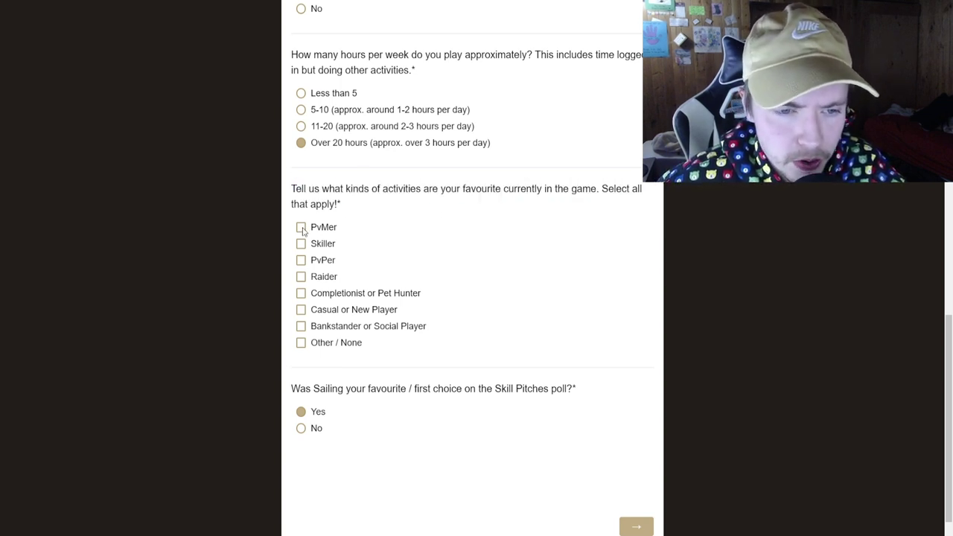
{"action": "left_click", "coordinate": [303, 228]}
{"action": "left_click", "coordinate": [312, 246]}
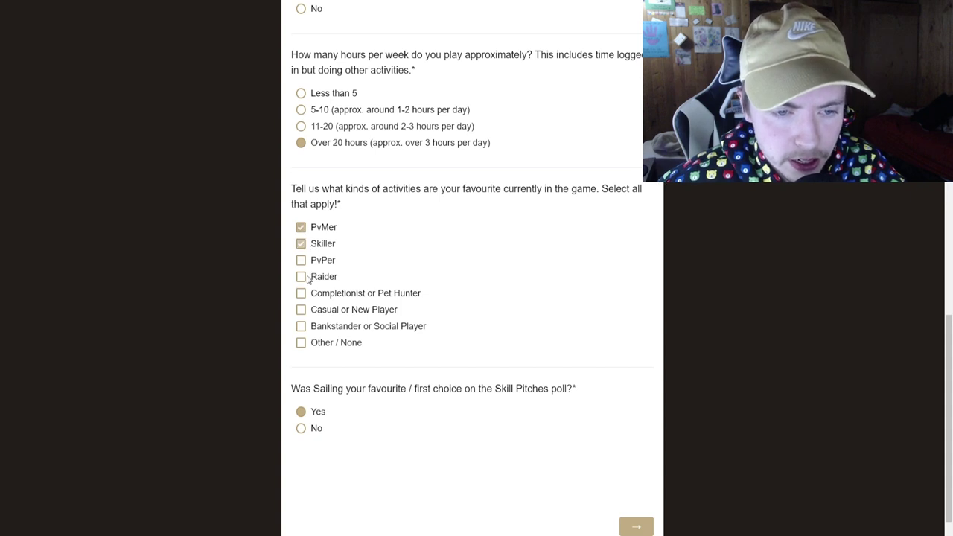
{"action": "left_click", "coordinate": [304, 277]}
{"action": "left_click", "coordinate": [303, 295]}
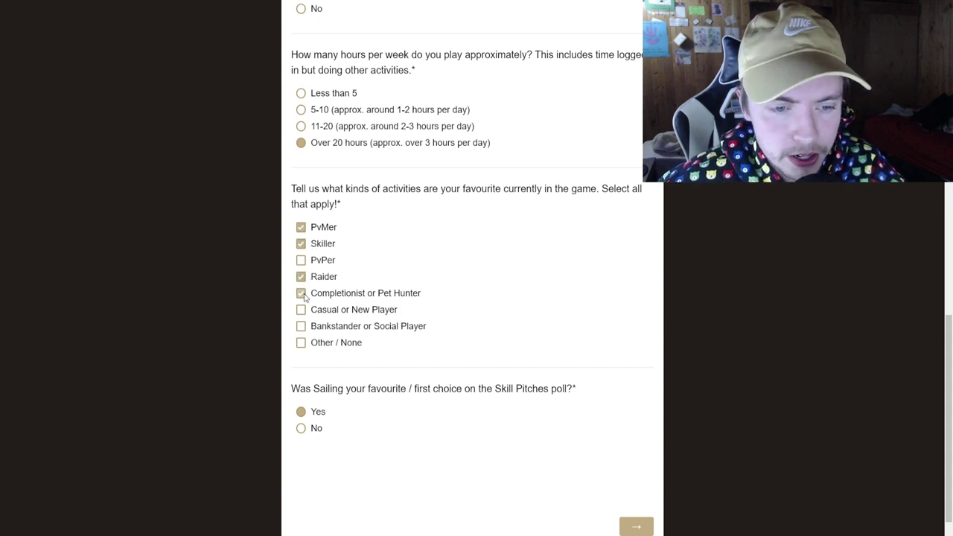
{"action": "left_click", "coordinate": [301, 327]}
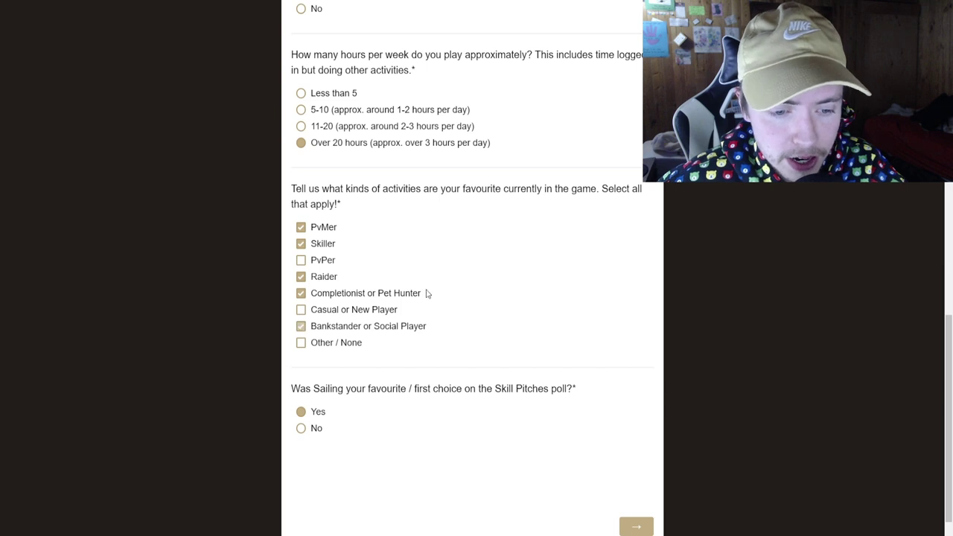
Review the Skill Pitches poll question and advance to the survey's next page.
{"action": "scroll", "coordinate": [423, 302], "scroll_direction": "down", "scroll_amount": 1}
{"action": "scroll", "coordinate": [423, 301], "scroll_direction": "down", "scroll_amount": 1}
{"action": "left_click_drag", "start_coordinate": [286, 320], "coordinate": [491, 319]}
{"action": "left_click", "coordinate": [505, 319]}
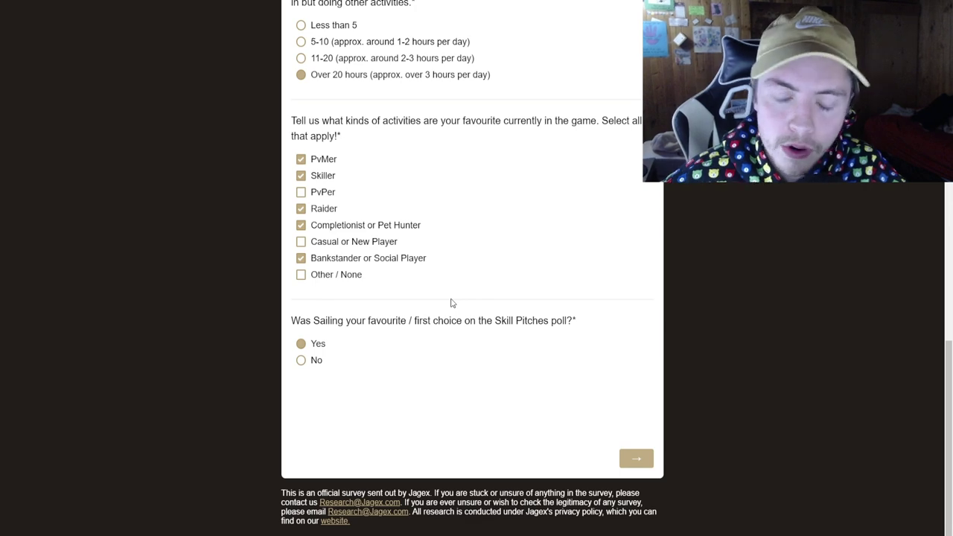
{"action": "left_click", "coordinate": [639, 457]}
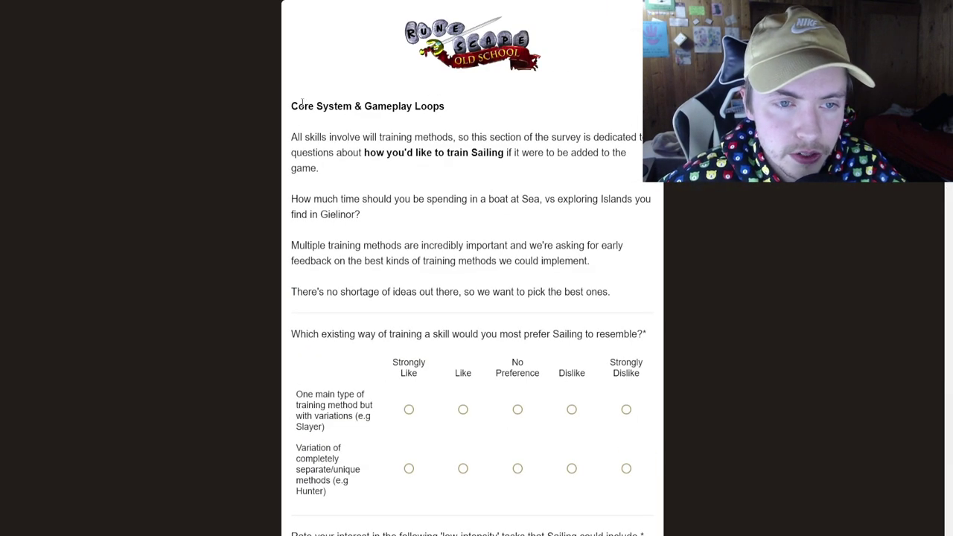
Read the Core System & Gameplay Loops introduction, including the question about time at sea versus exploring islands.
{"action": "left_click_drag", "start_coordinate": [314, 106], "coordinate": [403, 106]}
{"action": "left_click", "coordinate": [414, 112]}
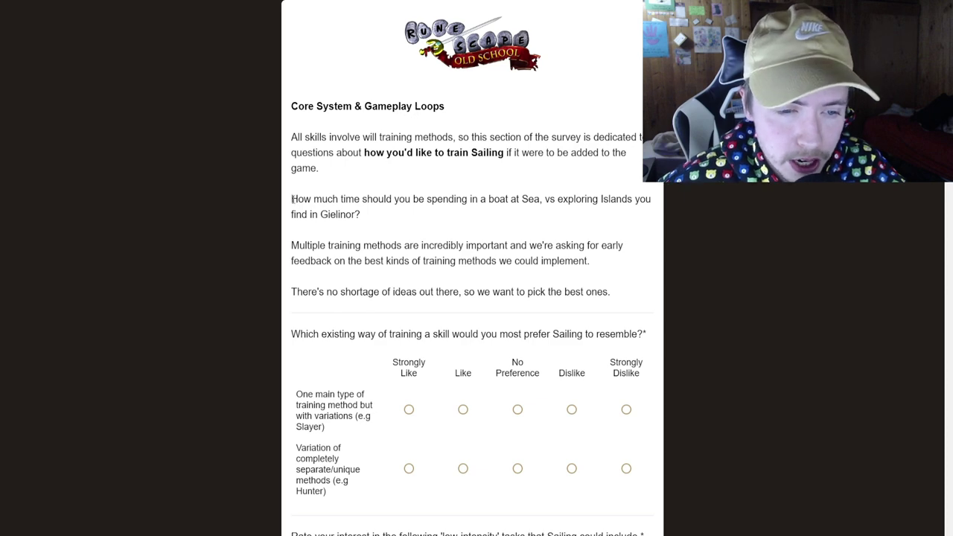
{"action": "left_click_drag", "start_coordinate": [292, 198], "coordinate": [548, 199]}
{"action": "left_click", "coordinate": [548, 199]}
{"action": "scroll", "coordinate": [447, 223], "scroll_direction": "down", "scroll_amount": 2}
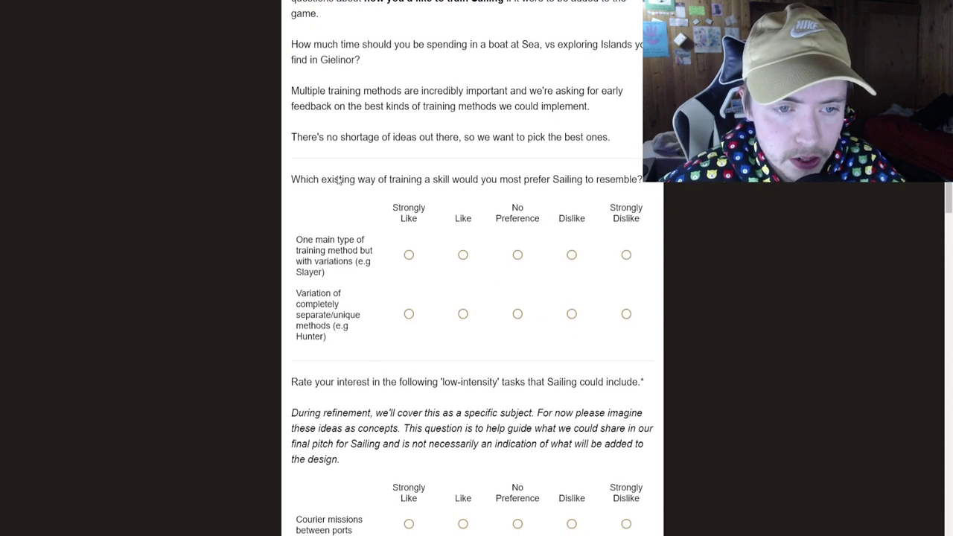
{"action": "left_click_drag", "start_coordinate": [298, 45], "coordinate": [602, 46]}
{"action": "left_click", "coordinate": [517, 65]}
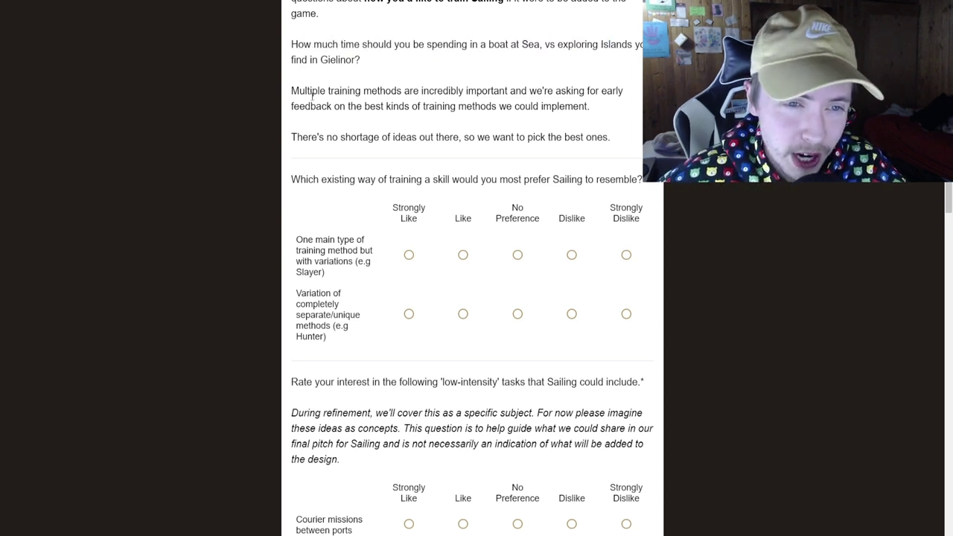
Read the introduction's remarks on multiple training methods and picking the best ideas for Sailing.
{"action": "left_click_drag", "start_coordinate": [298, 91], "coordinate": [607, 91]}
{"action": "left_click", "coordinate": [603, 90]}
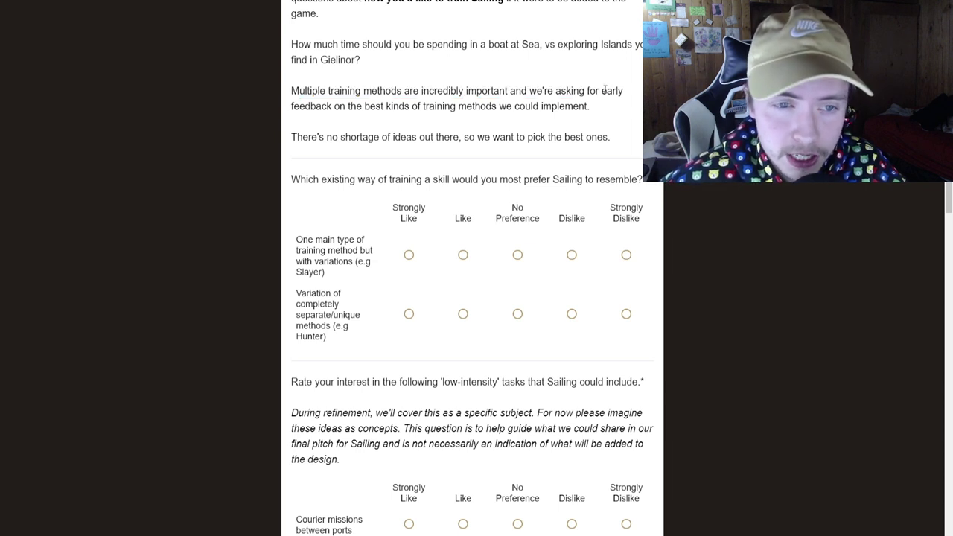
{"action": "left_click_drag", "start_coordinate": [333, 106], "coordinate": [575, 106]}
{"action": "left_click", "coordinate": [574, 106]}
{"action": "left_click_drag", "start_coordinate": [302, 137], "coordinate": [506, 137]}
{"action": "left_click", "coordinate": [438, 177]}
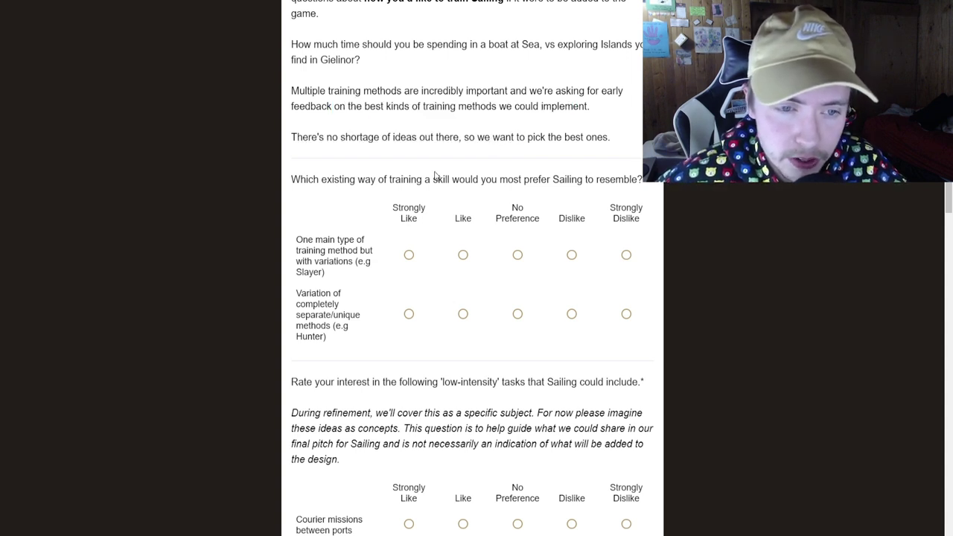
Rate both existing training styles, one main method with variations and completely separate methods, as Like.
{"action": "left_click_drag", "start_coordinate": [309, 179], "coordinate": [596, 182]}
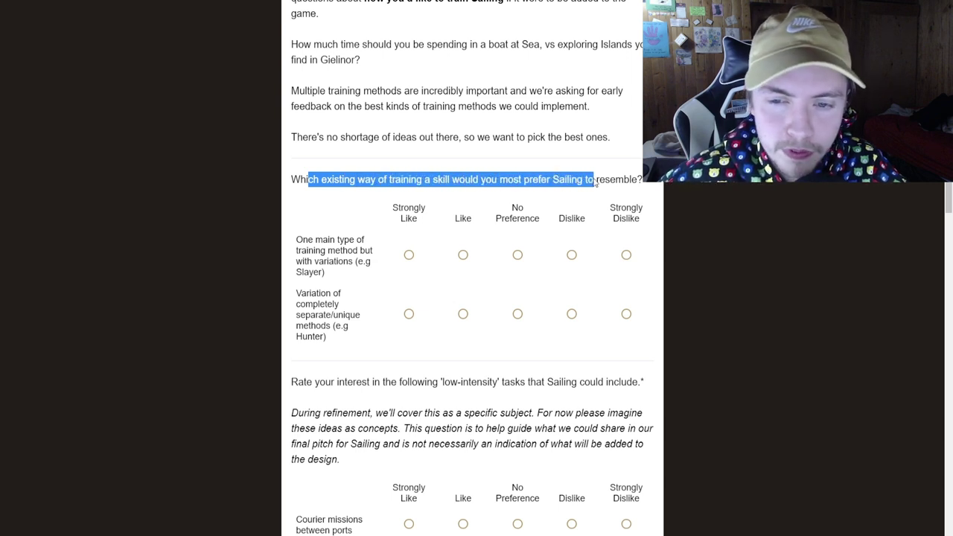
{"action": "left_click", "coordinate": [596, 183]}
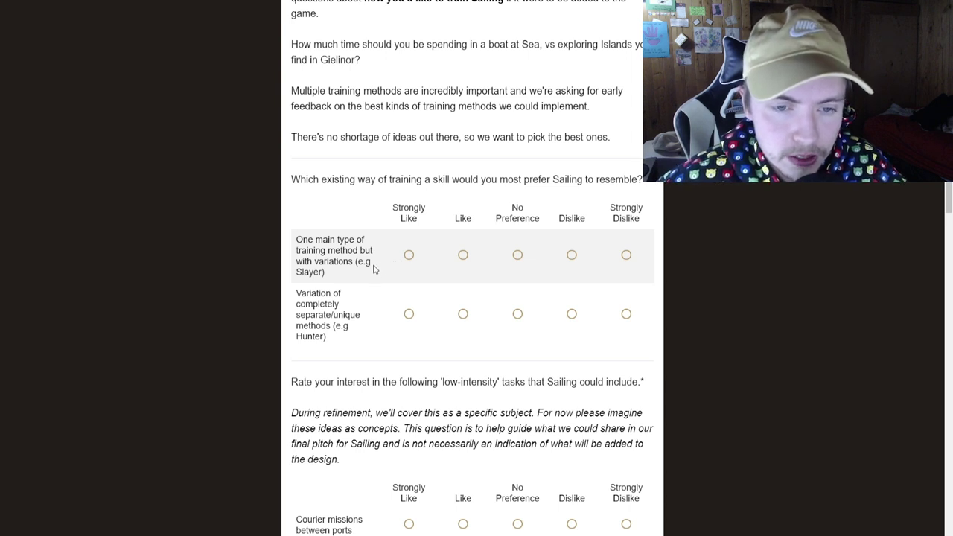
{"action": "left_click", "coordinate": [463, 254]}
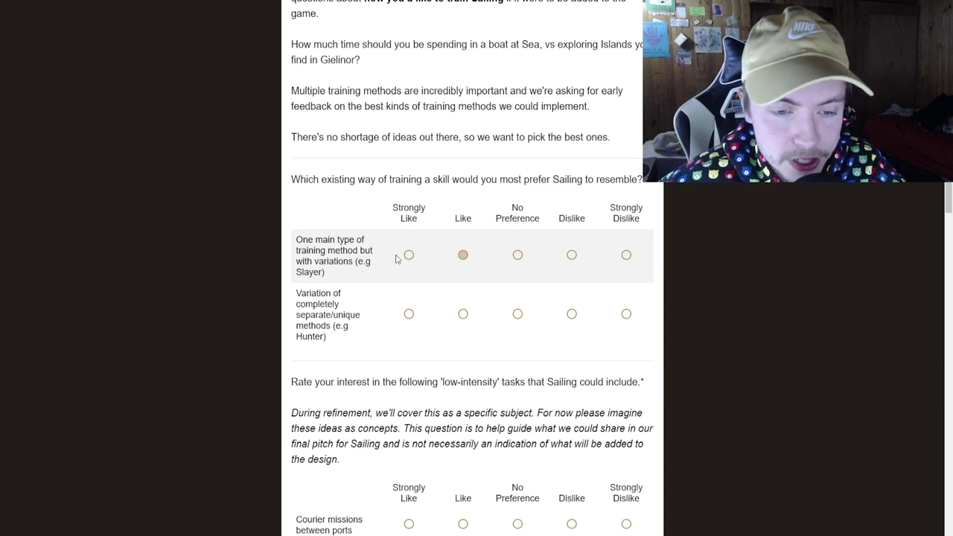
{"action": "left_click", "coordinate": [462, 313]}
Rate the low-intensity tasks: Strongly Like for courier missions, fishing expeditions and Slayer tasks on islands, Like for exploring and charting reefs.
{"action": "scroll", "coordinate": [409, 296], "scroll_direction": "down", "scroll_amount": 4}
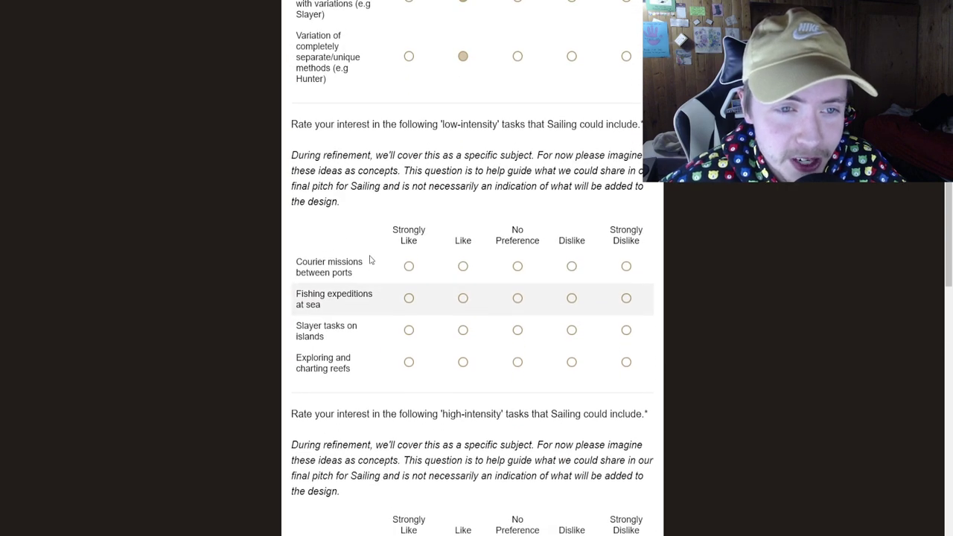
{"action": "left_click_drag", "start_coordinate": [298, 126], "coordinate": [529, 128]}
{"action": "left_click", "coordinate": [525, 128]}
{"action": "scroll", "coordinate": [507, 134], "scroll_direction": "down", "scroll_amount": 1}
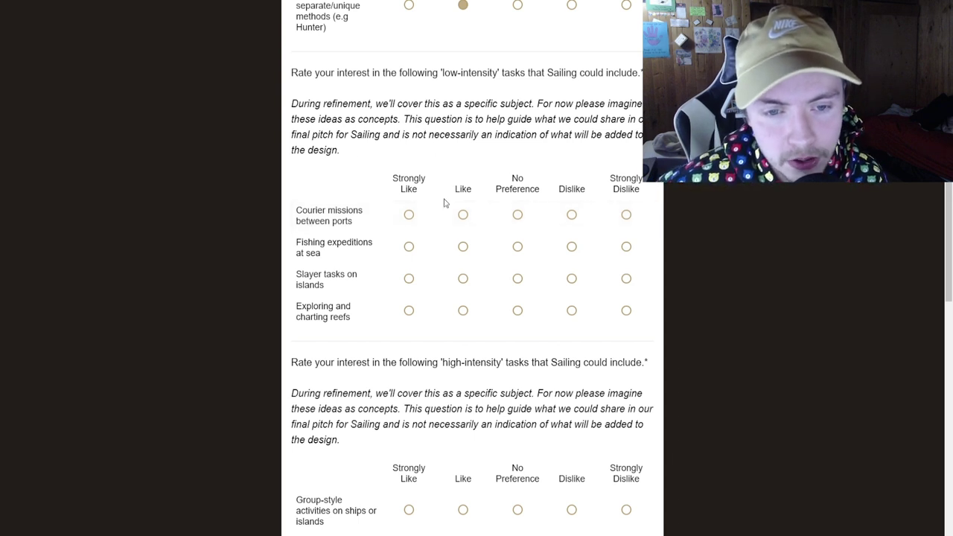
{"action": "left_click", "coordinate": [406, 217]}
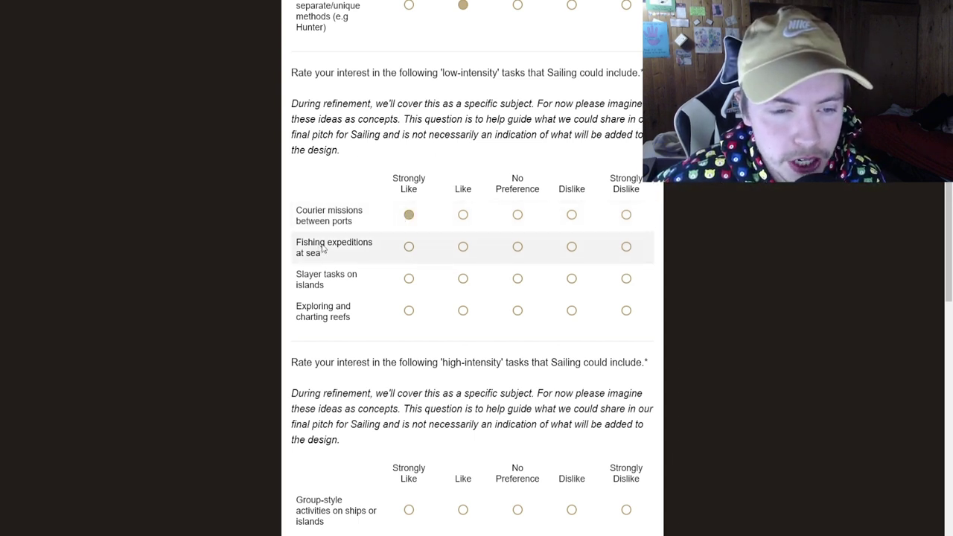
{"action": "left_click", "coordinate": [409, 249]}
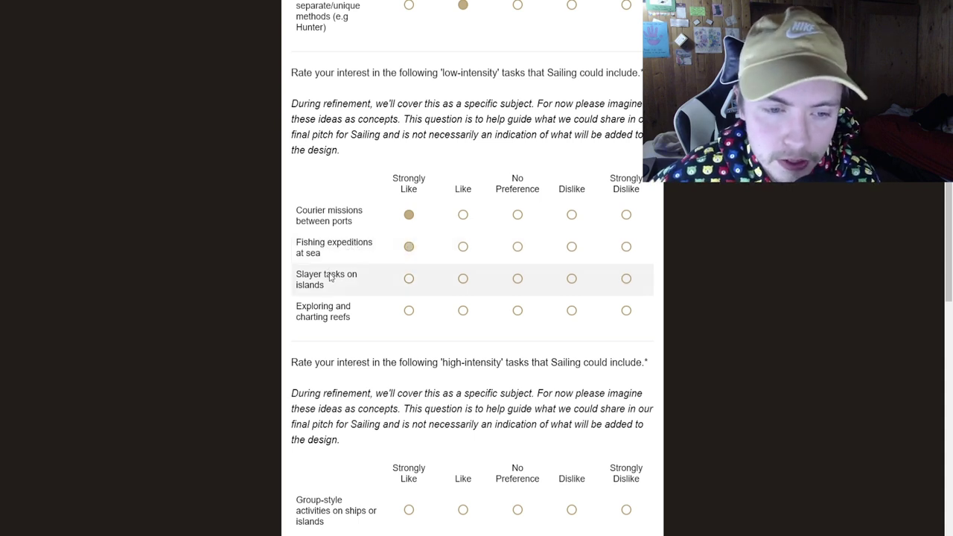
{"action": "left_click", "coordinate": [409, 278]}
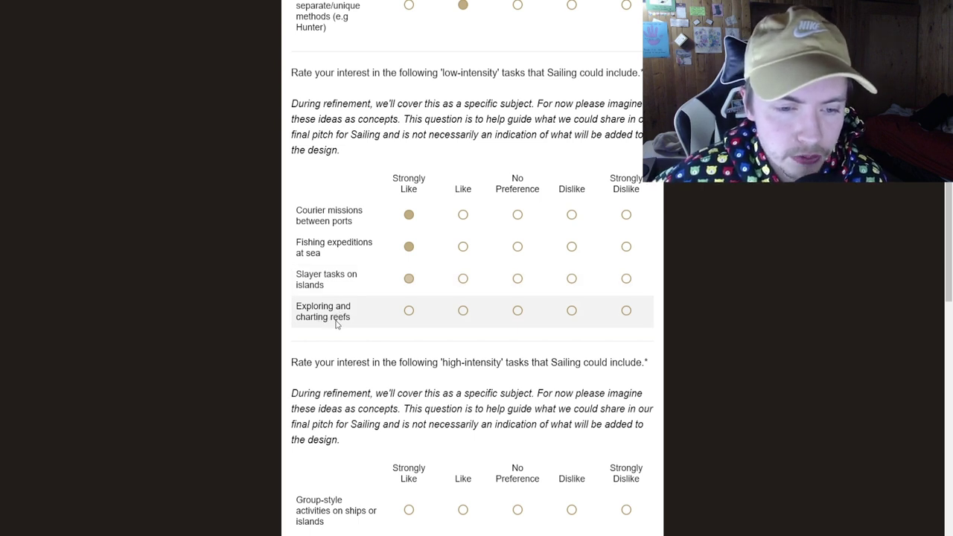
{"action": "left_click", "coordinate": [463, 310]}
Rate the high-intensity tasks: No Preference for group-style activities and challenging sea terrain, Strongly Like for discovering new islands and defeating sea bosses.
{"action": "scroll", "coordinate": [406, 277], "scroll_direction": "down", "scroll_amount": 2}
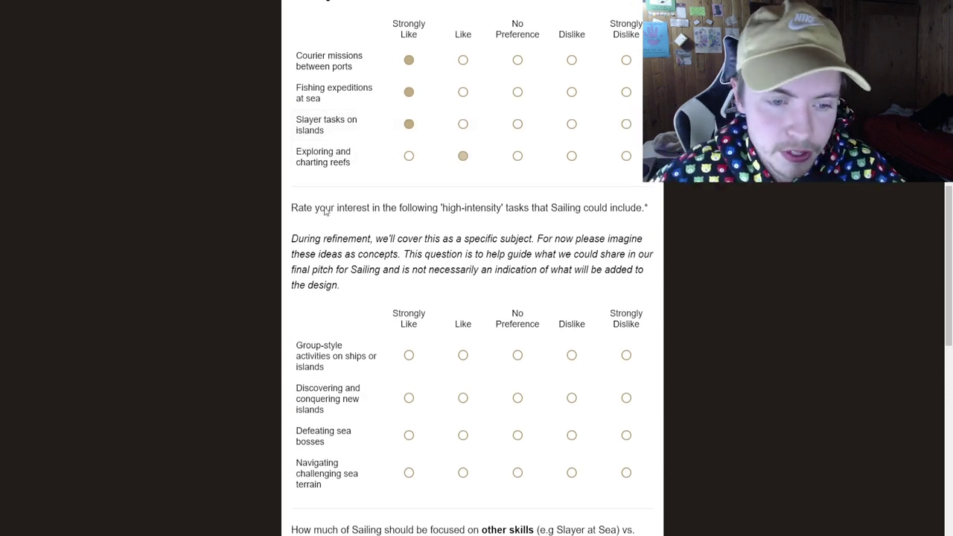
{"action": "scroll", "coordinate": [326, 213], "scroll_direction": "down", "scroll_amount": 2}
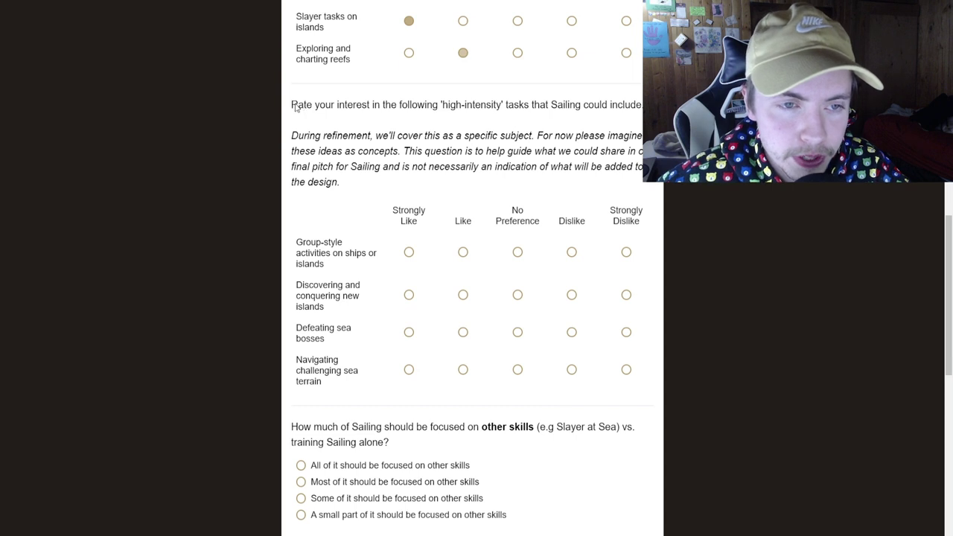
{"action": "left_click_drag", "start_coordinate": [291, 108], "coordinate": [527, 111]}
{"action": "left_click", "coordinate": [526, 112]}
{"action": "scroll", "coordinate": [460, 148], "scroll_direction": "down", "scroll_amount": 2}
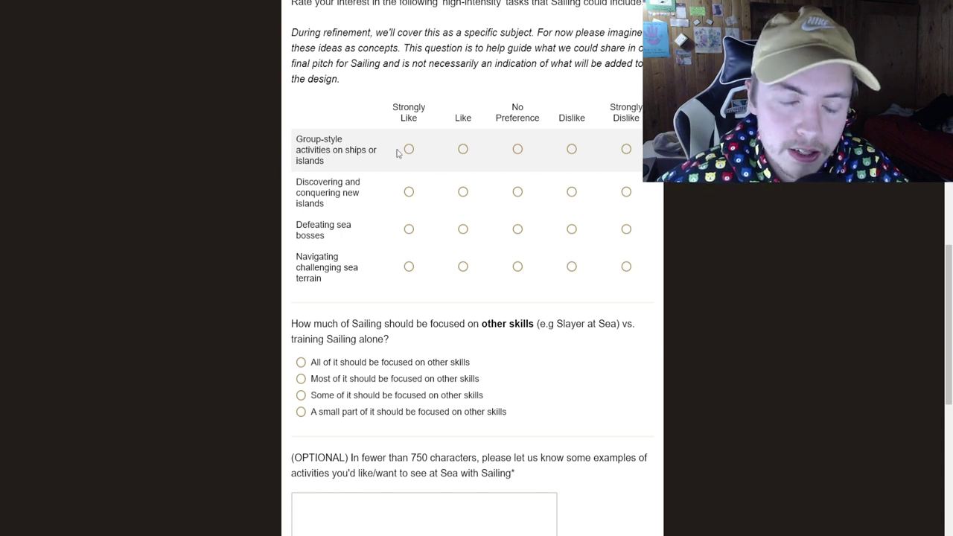
{"action": "left_click", "coordinate": [517, 150]}
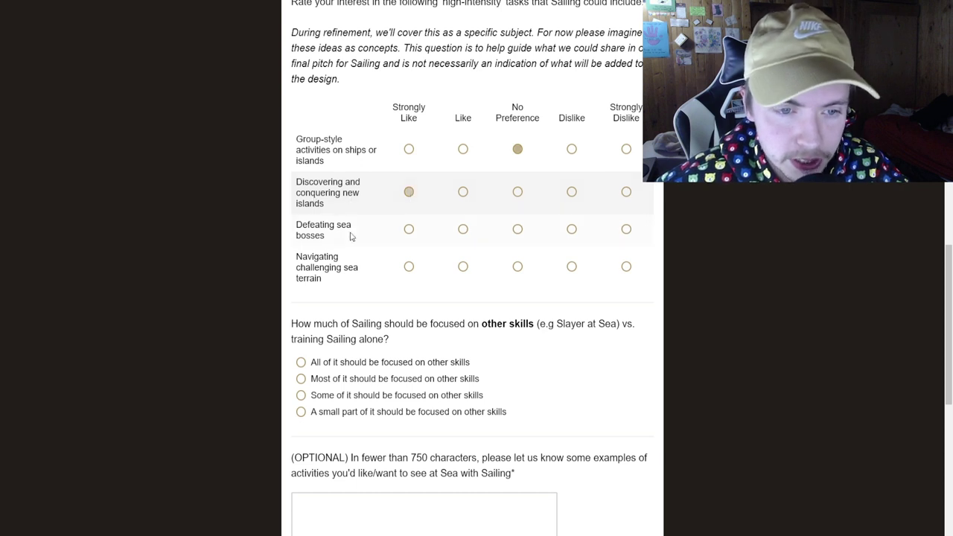
{"action": "left_click", "coordinate": [409, 230]}
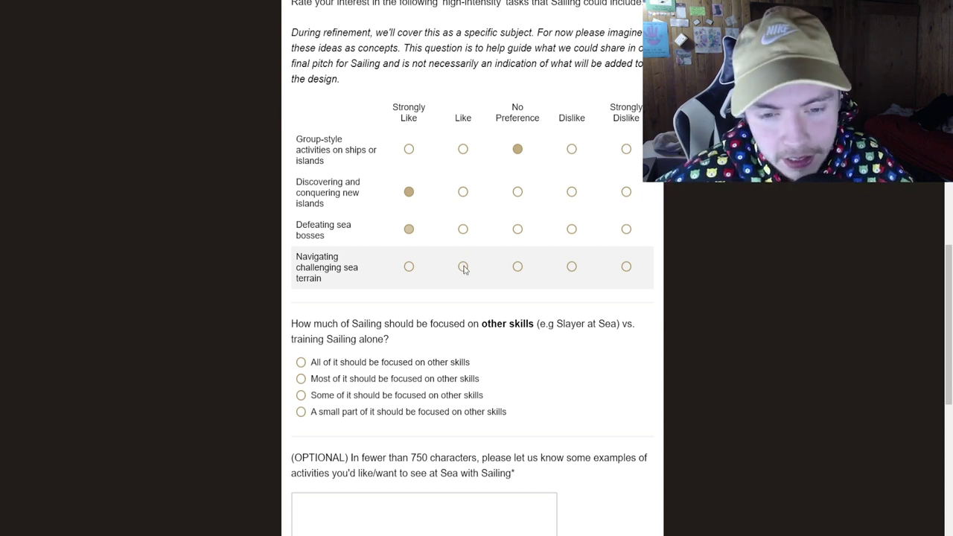
{"action": "left_click", "coordinate": [519, 268]}
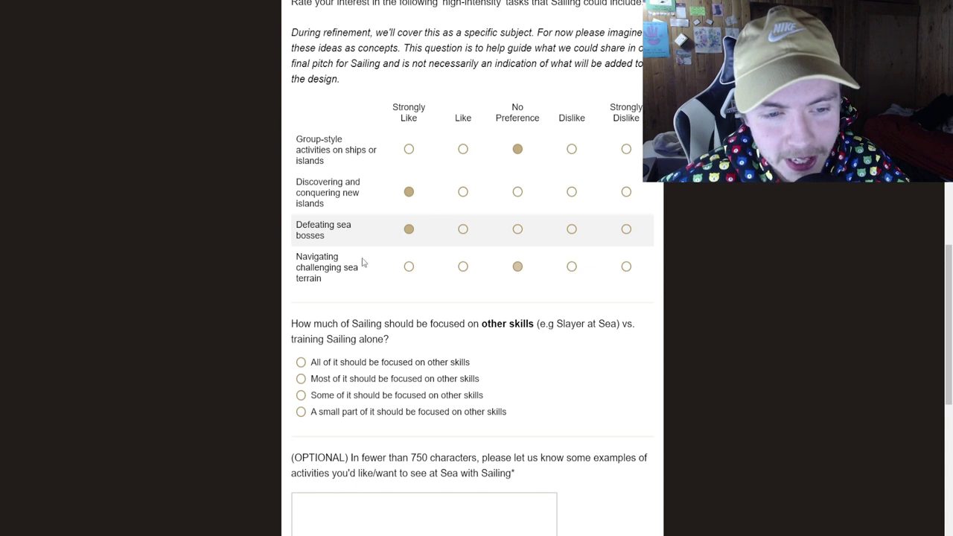
Answer that some of Sailing should be focused on other skills rather than training Sailing alone.
{"action": "scroll", "coordinate": [327, 279], "scroll_direction": "down", "scroll_amount": 3}
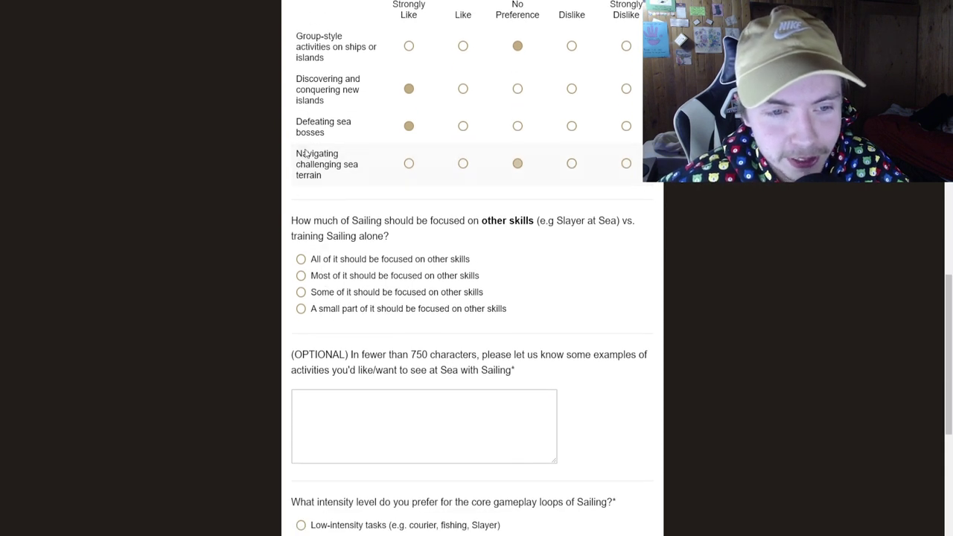
{"action": "scroll", "coordinate": [310, 231], "scroll_direction": "down", "scroll_amount": 2}
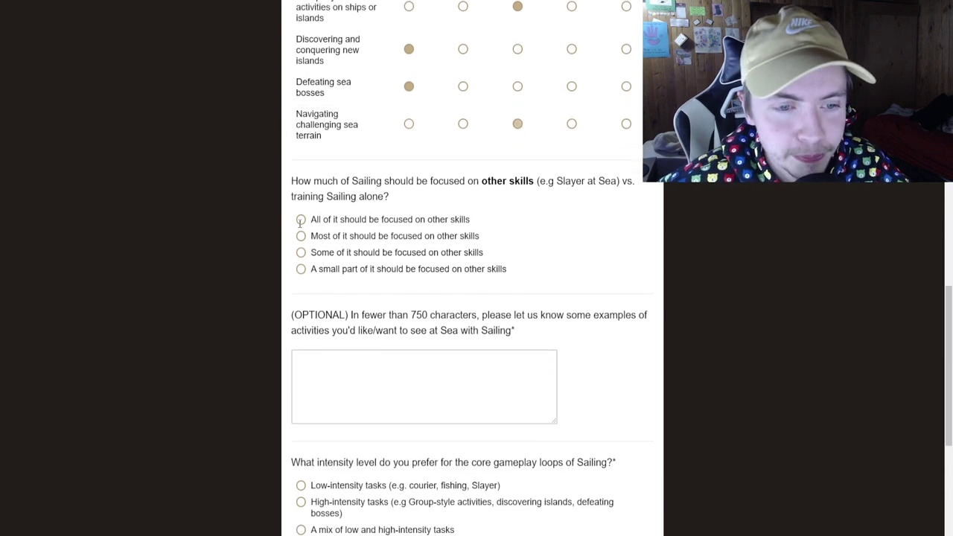
{"action": "left_click_drag", "start_coordinate": [291, 170], "coordinate": [432, 170]}
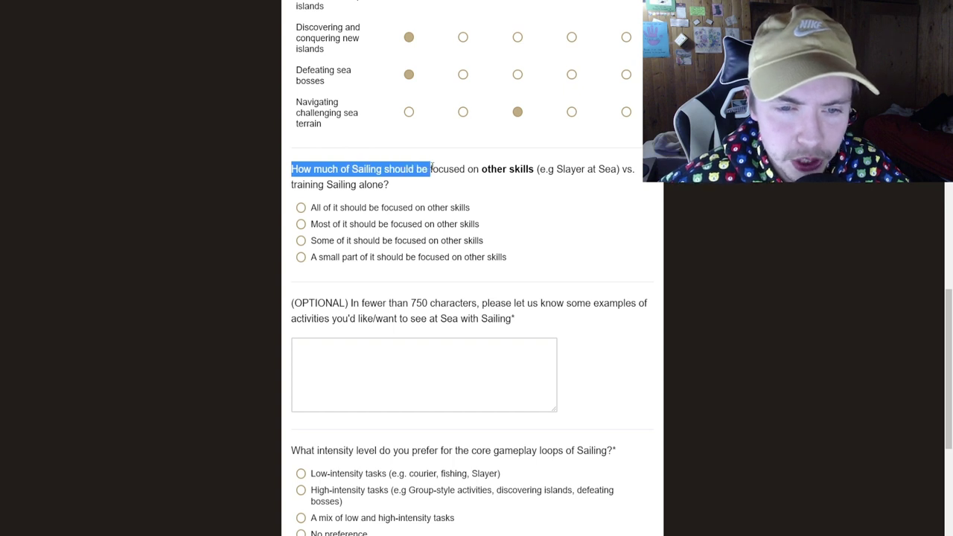
{"action": "left_click", "coordinate": [431, 170]}
{"action": "left_click_drag", "start_coordinate": [334, 170], "coordinate": [506, 170]}
{"action": "left_click", "coordinate": [506, 170]}
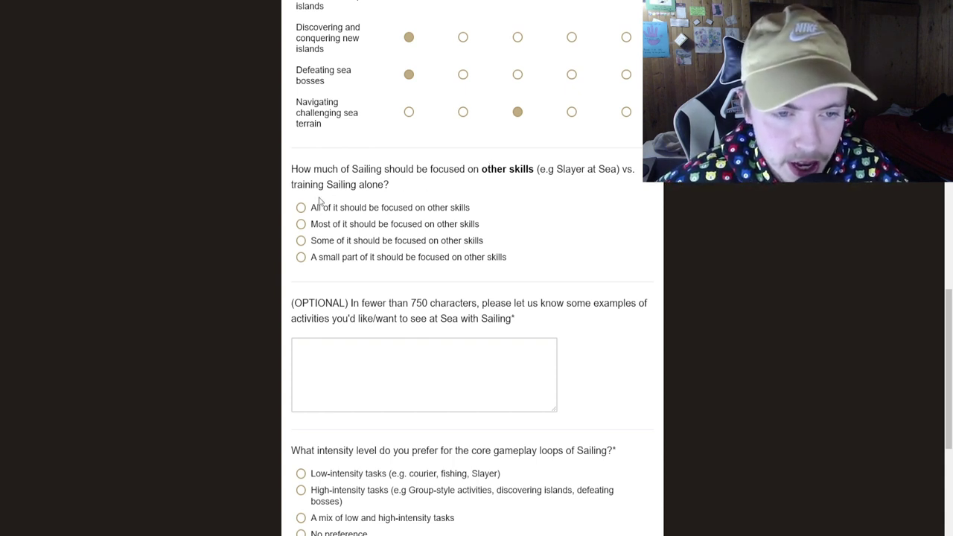
{"action": "left_click_drag", "start_coordinate": [298, 170], "coordinate": [535, 169]}
{"action": "left_click", "coordinate": [432, 189]}
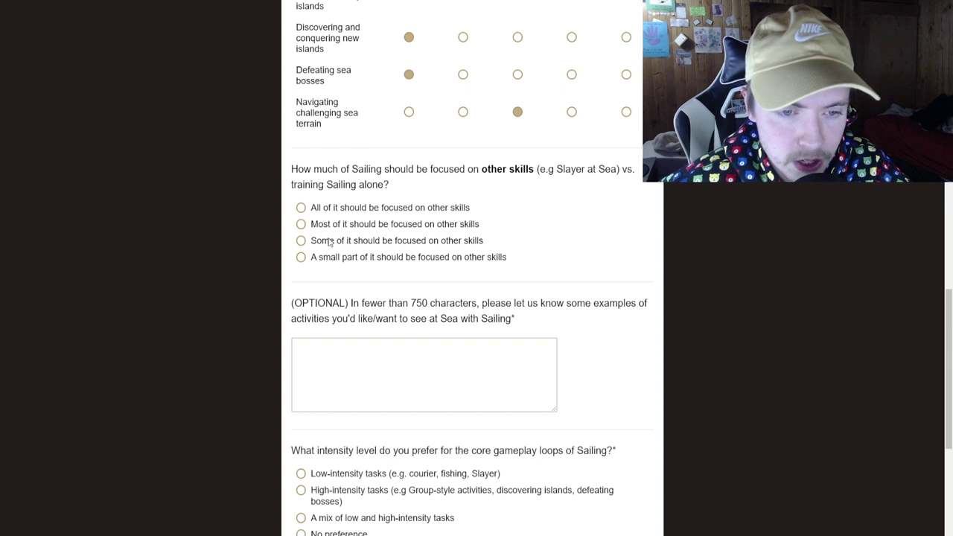
Enter the desired sea activities as "slayer tasks", "new islands, towns, achievement diary's, quests", "new monsters" and "new items" on separate lines.
{"action": "scroll", "coordinate": [330, 242], "scroll_direction": "down", "scroll_amount": 2}
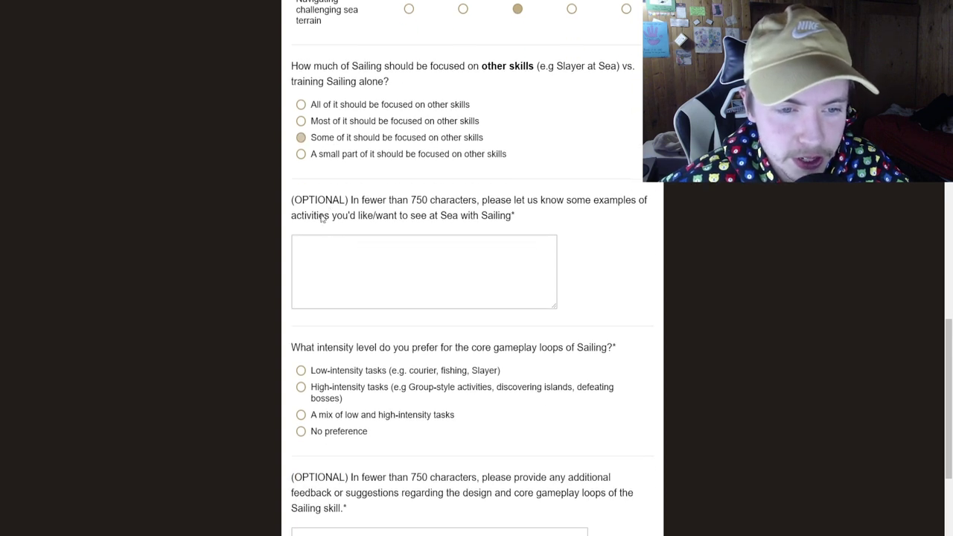
{"action": "left_click_drag", "start_coordinate": [293, 201], "coordinate": [649, 203]}
{"action": "left_click_drag", "start_coordinate": [317, 216], "coordinate": [484, 216]}
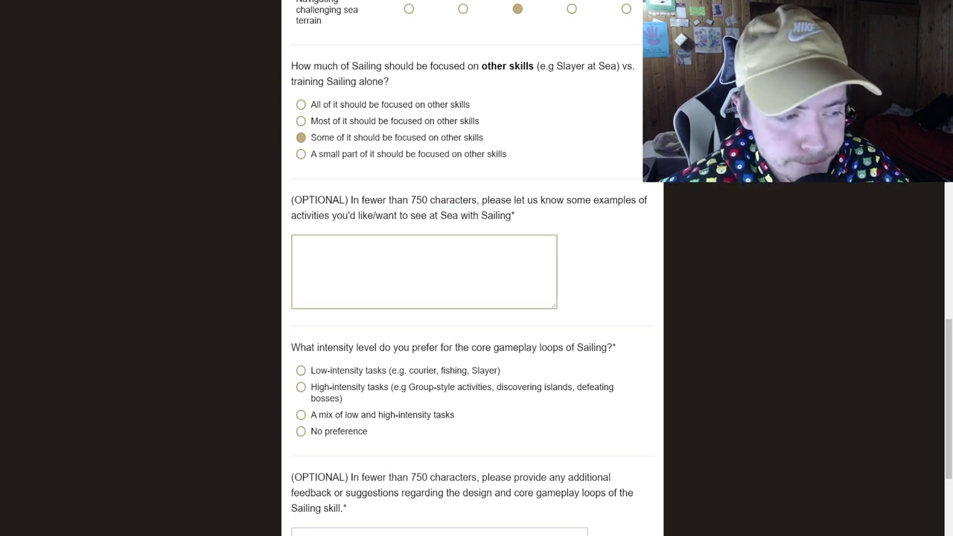
{"action": "type", "text": "slayer tasks new islands, towns, achievement diary's, quests new monsters new items"}
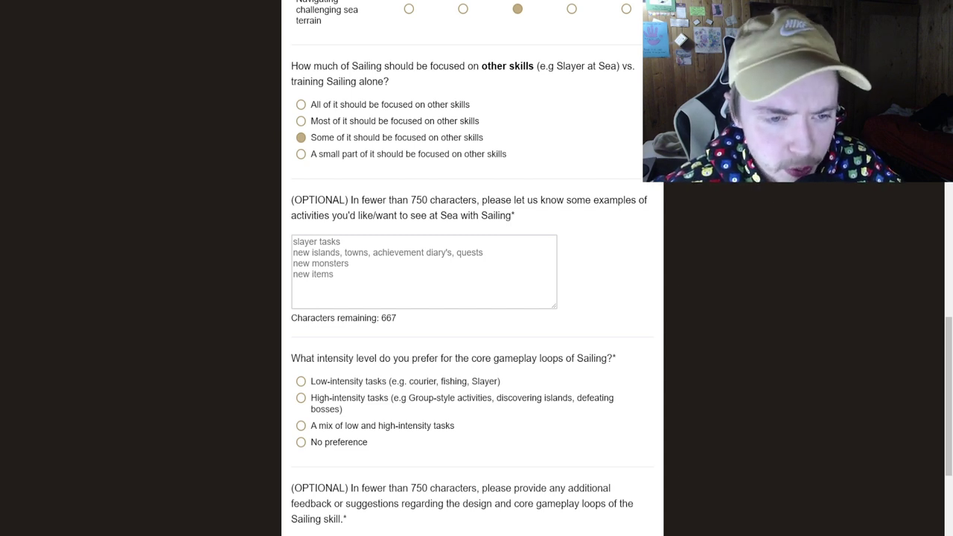
Choose a mix of low and high-intensity tasks as the preferred intensity, leave the optional feedback blank and advance to the next page.
{"action": "scroll", "coordinate": [472, 298], "scroll_direction": "down", "scroll_amount": 1}
{"action": "scroll", "coordinate": [298, 209], "scroll_direction": "down", "scroll_amount": 1}
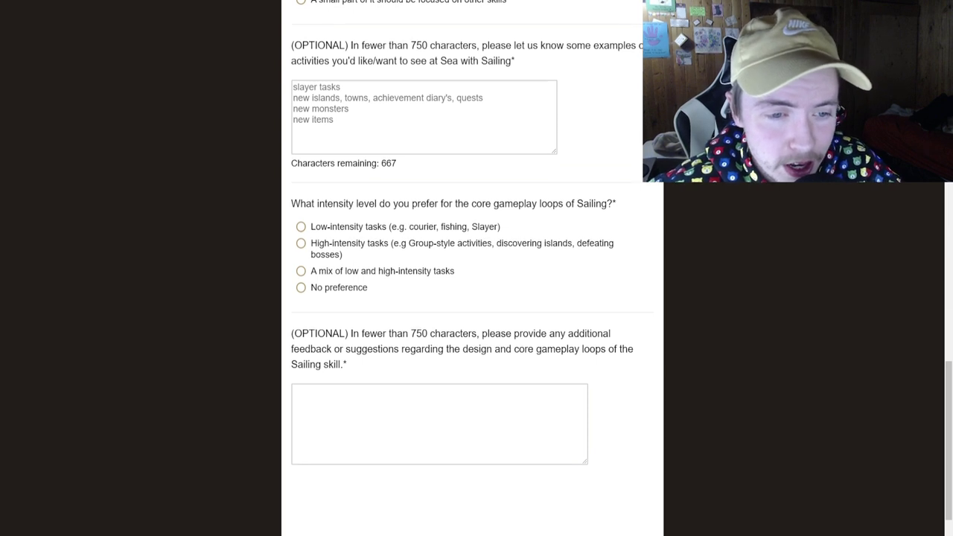
{"action": "left_click_drag", "start_coordinate": [292, 203], "coordinate": [560, 203]}
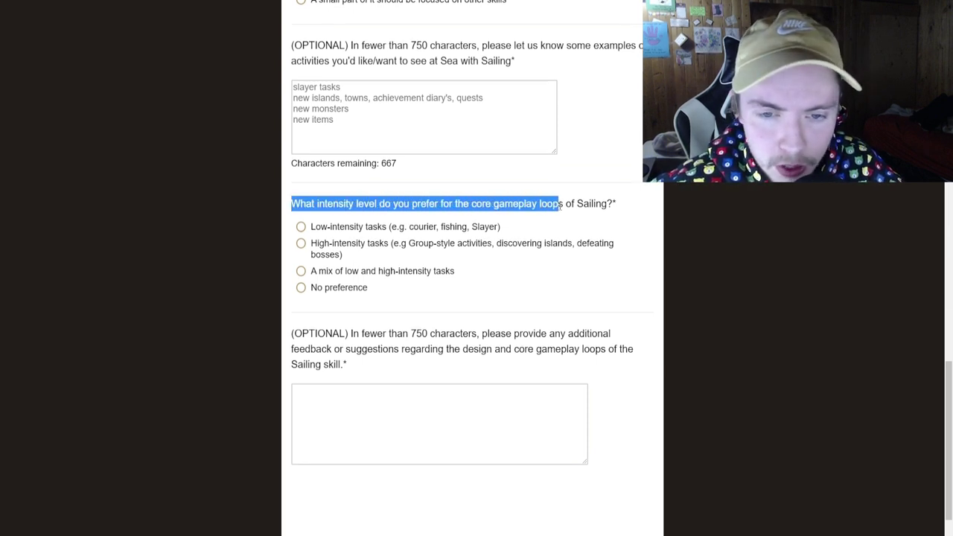
{"action": "left_click", "coordinate": [554, 205]}
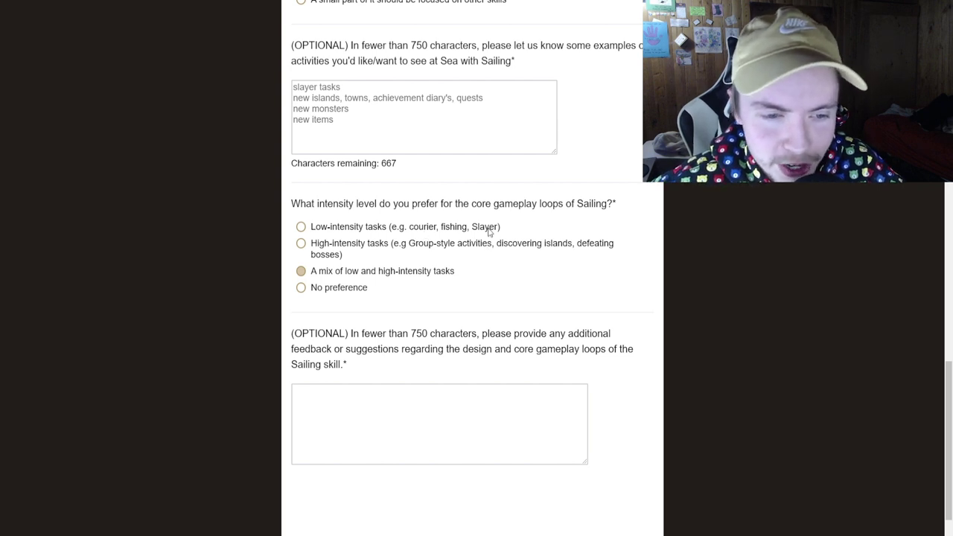
{"action": "scroll", "coordinate": [489, 232], "scroll_direction": "down", "scroll_amount": 2}
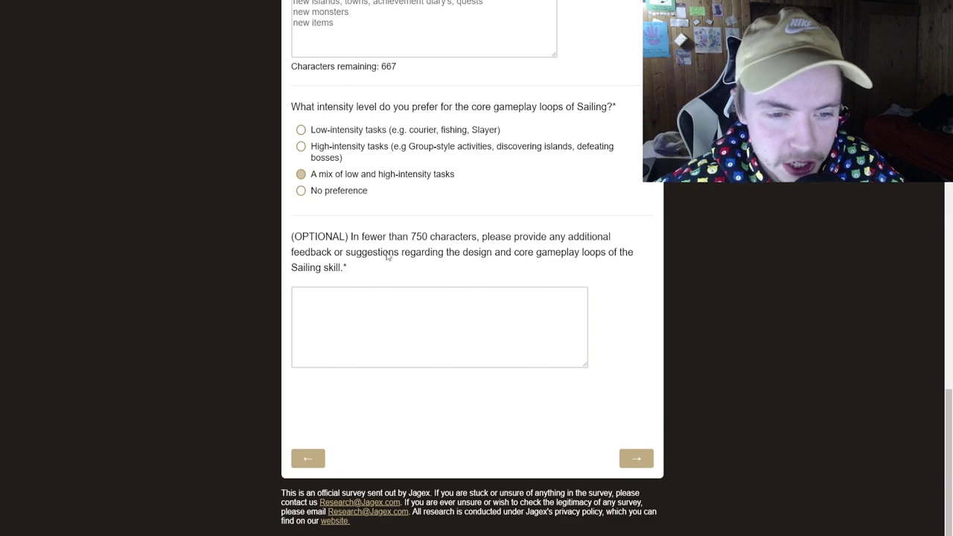
{"action": "left_click", "coordinate": [634, 460]}
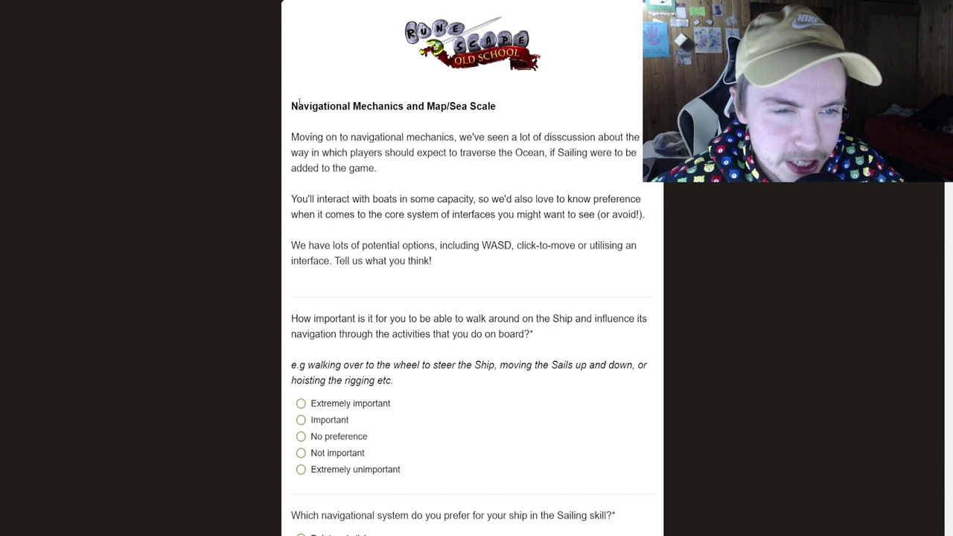
Rate being able to walk around on the Ship and influence its navigation as Important.
{"action": "left_click_drag", "start_coordinate": [292, 106], "coordinate": [393, 106]}
{"action": "left_click", "coordinate": [393, 112]}
{"action": "scroll", "coordinate": [432, 119], "scroll_direction": "down", "scroll_amount": 1}
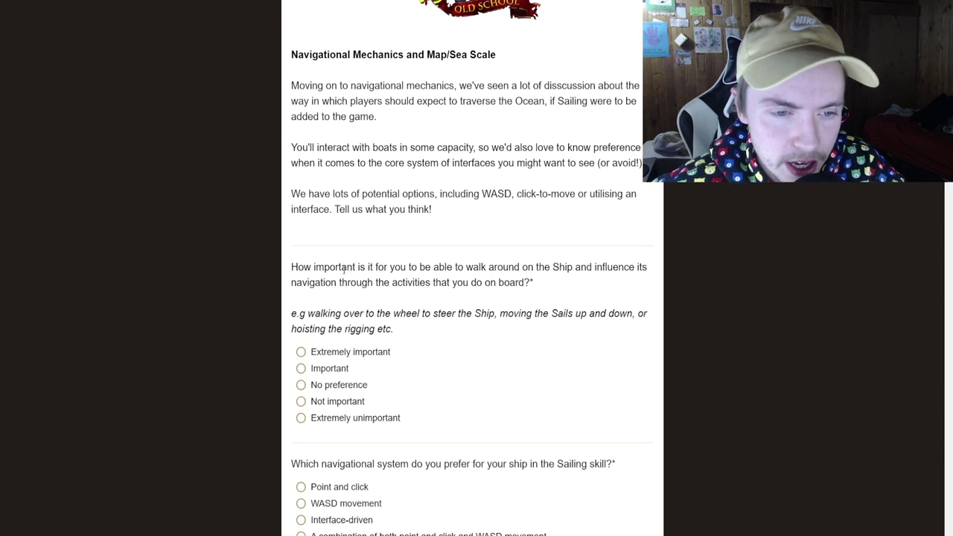
{"action": "left_click_drag", "start_coordinate": [303, 268], "coordinate": [593, 269]}
{"action": "left_click", "coordinate": [593, 270]}
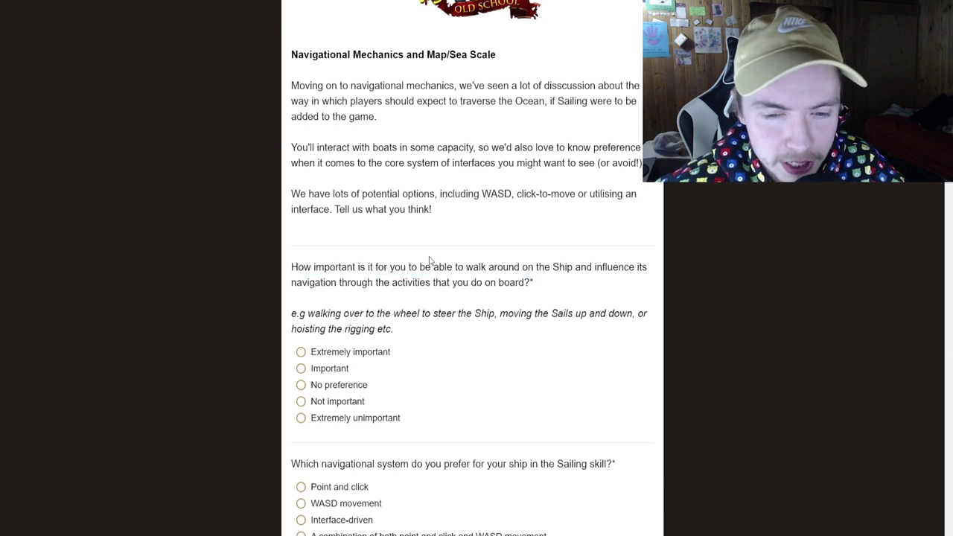
{"action": "scroll", "coordinate": [426, 257], "scroll_direction": "down", "scroll_amount": 1}
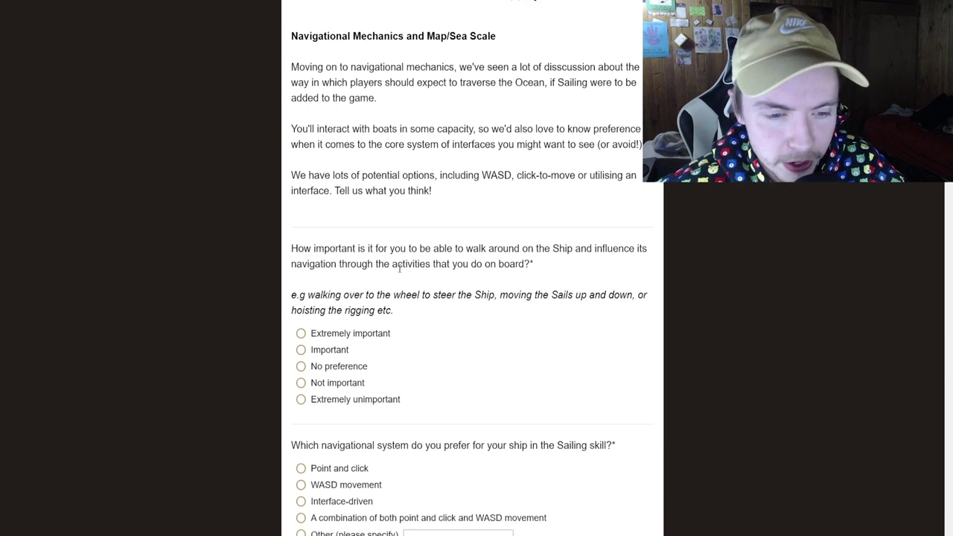
{"action": "scroll", "coordinate": [432, 266], "scroll_direction": "down", "scroll_amount": 2}
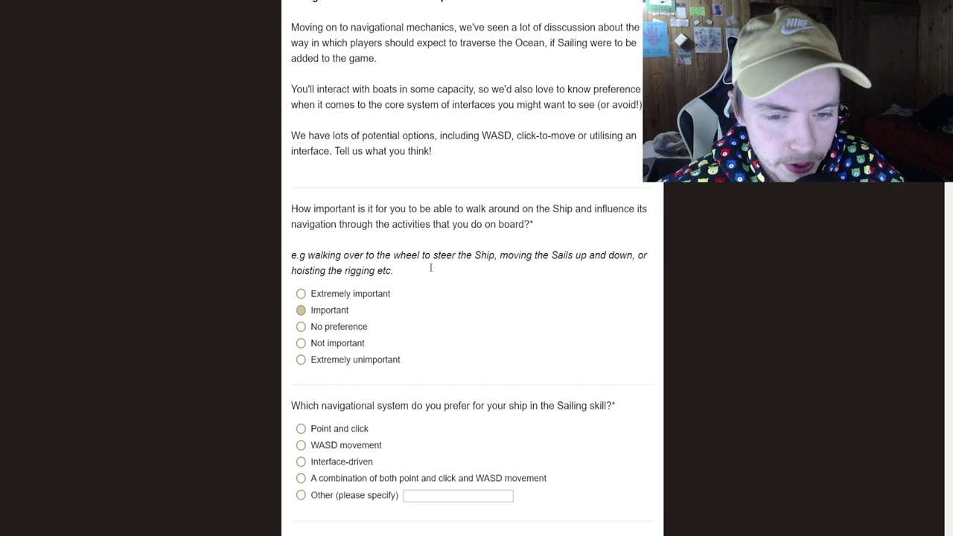
{"action": "left_click_drag", "start_coordinate": [316, 161], "coordinate": [601, 163]}
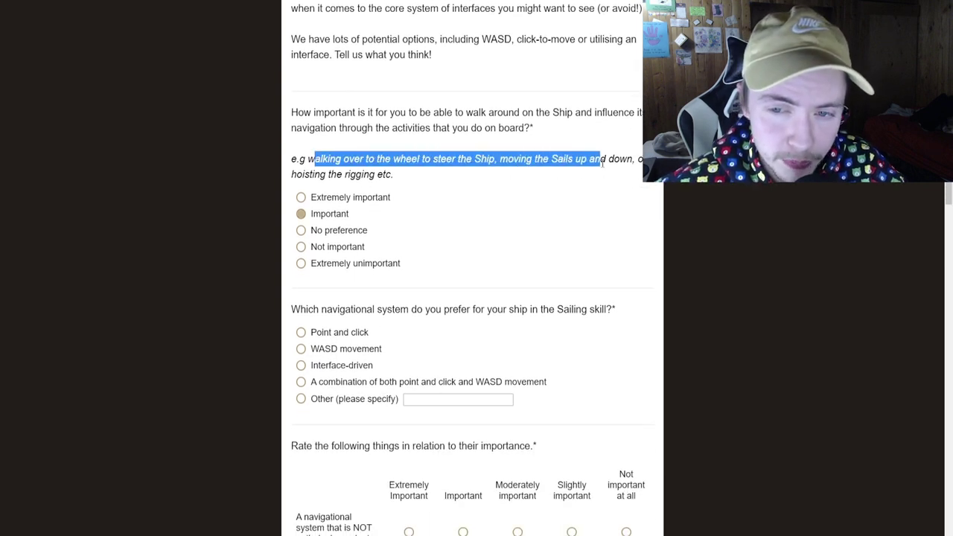
Choose Point and click as the preferred navigational system for the ship.
{"action": "scroll", "coordinate": [368, 174], "scroll_direction": "down", "scroll_amount": 2}
{"action": "left_click_drag", "start_coordinate": [300, 206], "coordinate": [588, 207]}
{"action": "left_click", "coordinate": [588, 206]}
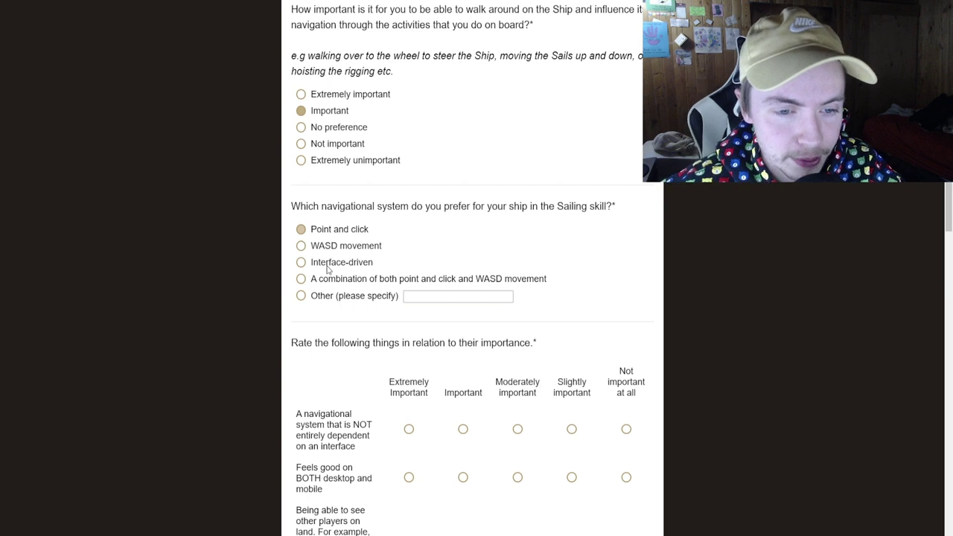
Rate a navigational system not entirely dependent on an interface as Important, and feeling good on BOTH desktop and mobile as Extremely Important.
{"action": "scroll", "coordinate": [328, 225], "scroll_direction": "down", "scroll_amount": 1}
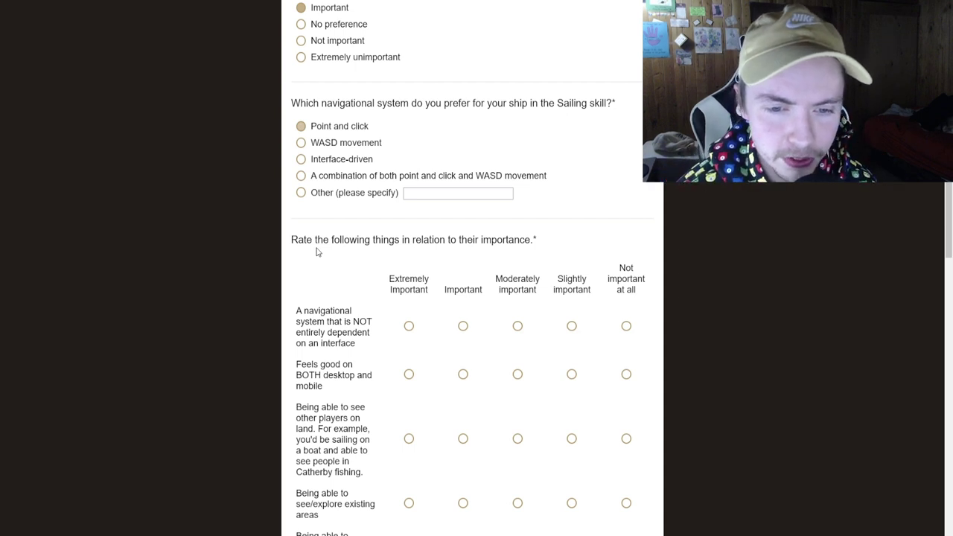
{"action": "left_click_drag", "start_coordinate": [481, 247], "coordinate": [535, 243]}
{"action": "left_click", "coordinate": [444, 243]}
{"action": "scroll", "coordinate": [438, 241], "scroll_direction": "down", "scroll_amount": 1}
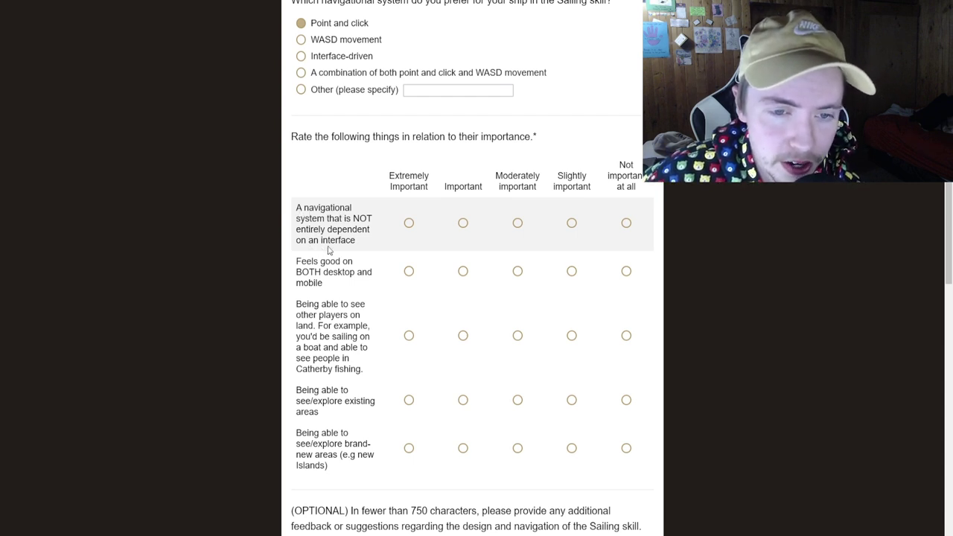
{"action": "left_click", "coordinate": [464, 223]}
{"action": "scroll", "coordinate": [447, 231], "scroll_direction": "down", "scroll_amount": 2}
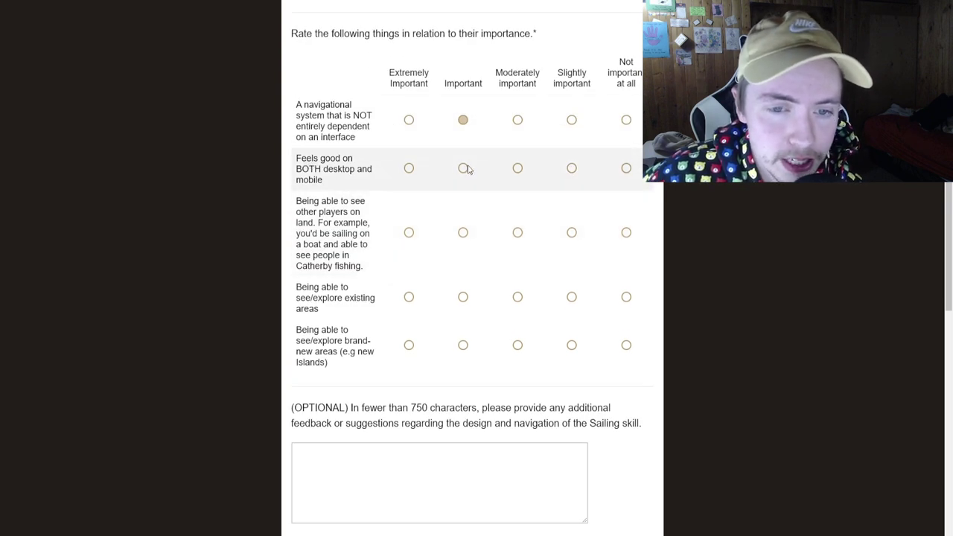
{"action": "left_click", "coordinate": [409, 169]}
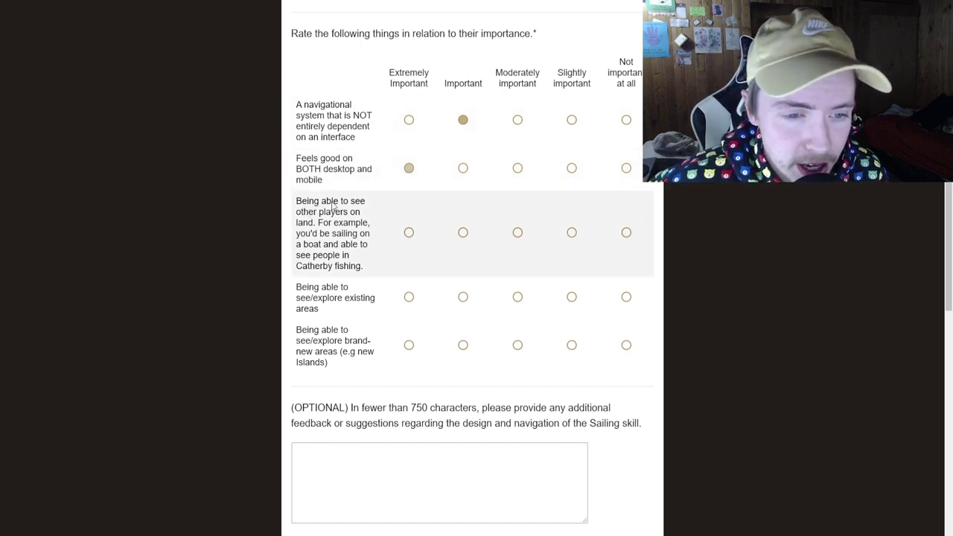
Rate seeing other players on land, seeing/exploring existing areas and seeing/exploring brand-new areas as Extremely Important, leaving the optional navigation feedback blank.
{"action": "left_click", "coordinate": [409, 233]}
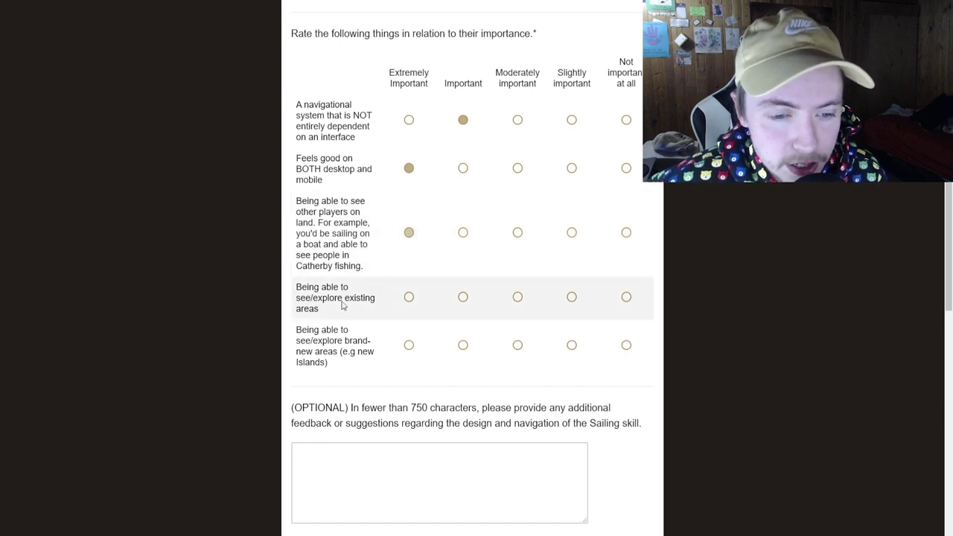
{"action": "left_click", "coordinate": [410, 298]}
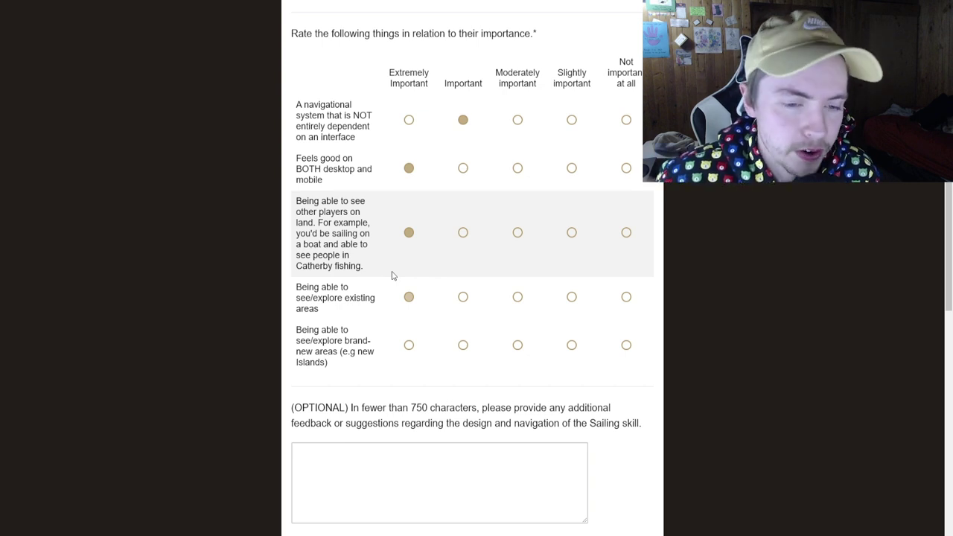
{"action": "scroll", "coordinate": [402, 265], "scroll_direction": "down", "scroll_amount": 2}
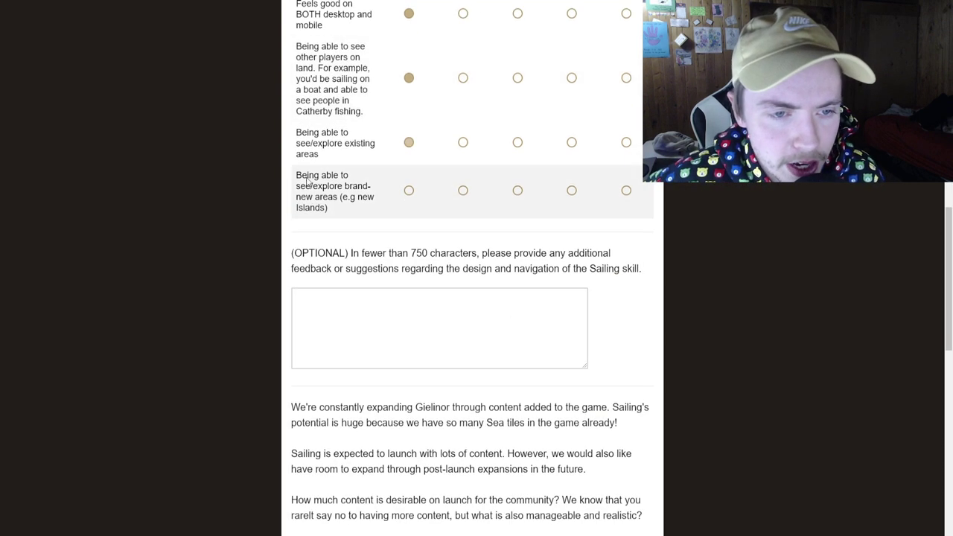
{"action": "left_click", "coordinate": [410, 191]}
{"action": "scroll", "coordinate": [388, 265], "scroll_direction": "down", "scroll_amount": 1}
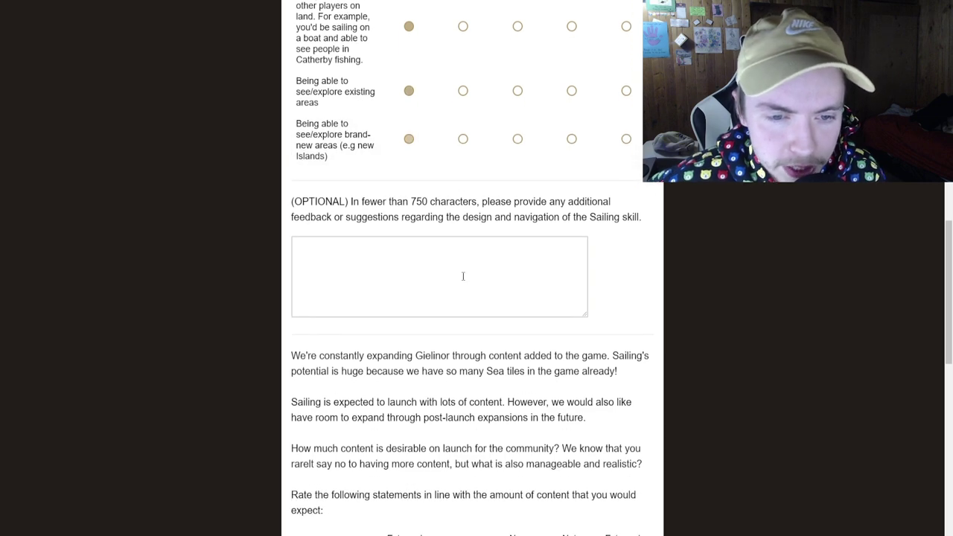
{"action": "left_click_drag", "start_coordinate": [363, 204], "coordinate": [514, 206]}
{"action": "left_click", "coordinate": [397, 208]}
{"action": "scroll", "coordinate": [440, 230], "scroll_direction": "down", "scroll_amount": 1}
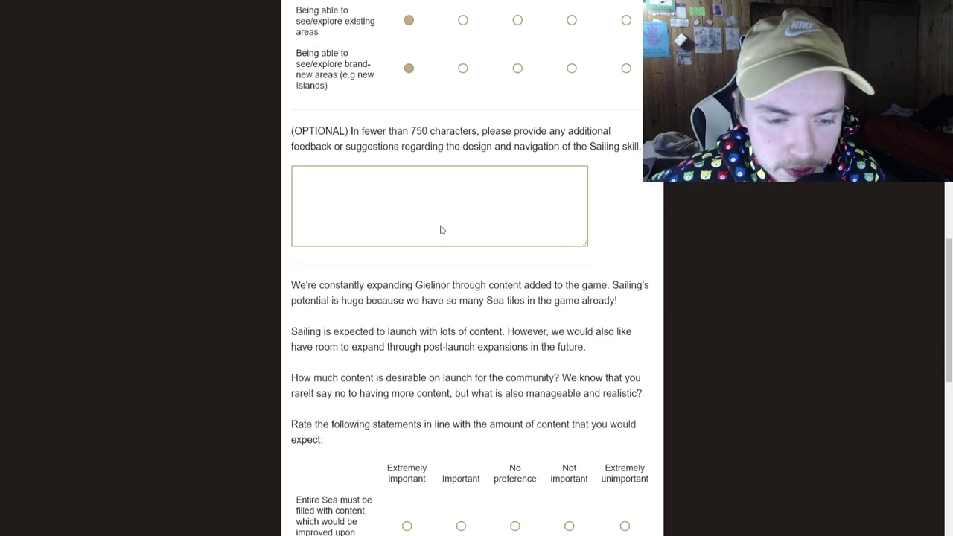
{"action": "scroll", "coordinate": [440, 231], "scroll_direction": "down", "scroll_amount": 3}
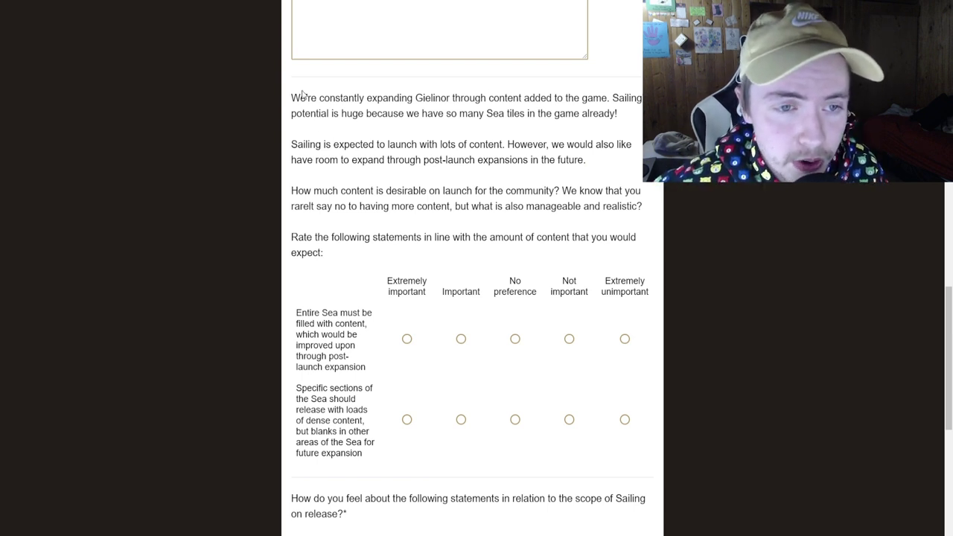
Rate filling the entire Sea with content as Important, and releasing specific sections with dense content as Extremely important.
{"action": "left_click_drag", "start_coordinate": [299, 95], "coordinate": [447, 104]}
{"action": "left_click", "coordinate": [445, 116]}
{"action": "scroll", "coordinate": [438, 149], "scroll_direction": "down", "scroll_amount": 1}
{"action": "scroll", "coordinate": [438, 149], "scroll_direction": "down", "scroll_amount": 1}
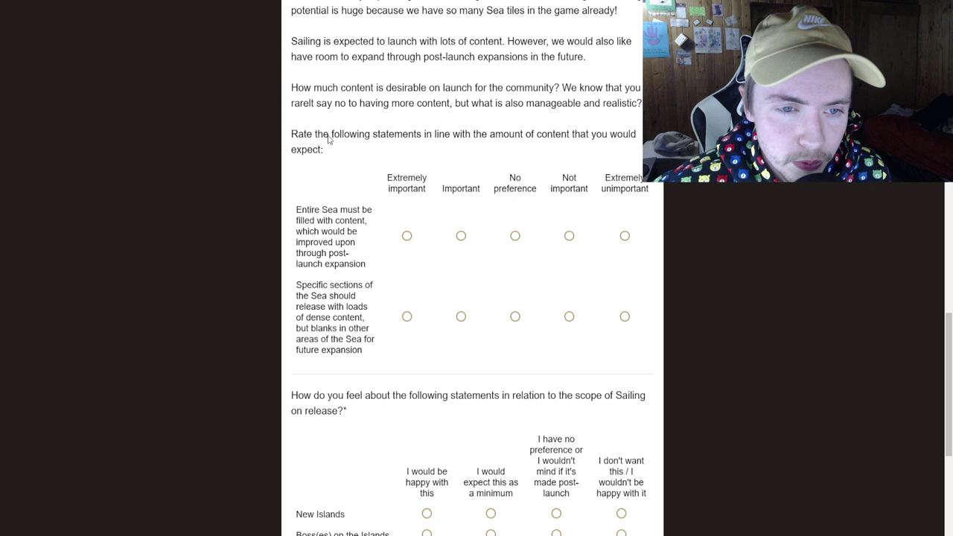
{"action": "left_click_drag", "start_coordinate": [329, 135], "coordinate": [525, 139]}
{"action": "left_click", "coordinate": [525, 139]}
{"action": "left_click_drag", "start_coordinate": [438, 138], "coordinate": [618, 140]}
{"action": "left_click", "coordinate": [440, 140]}
{"action": "scroll", "coordinate": [440, 139], "scroll_direction": "down", "scroll_amount": 1}
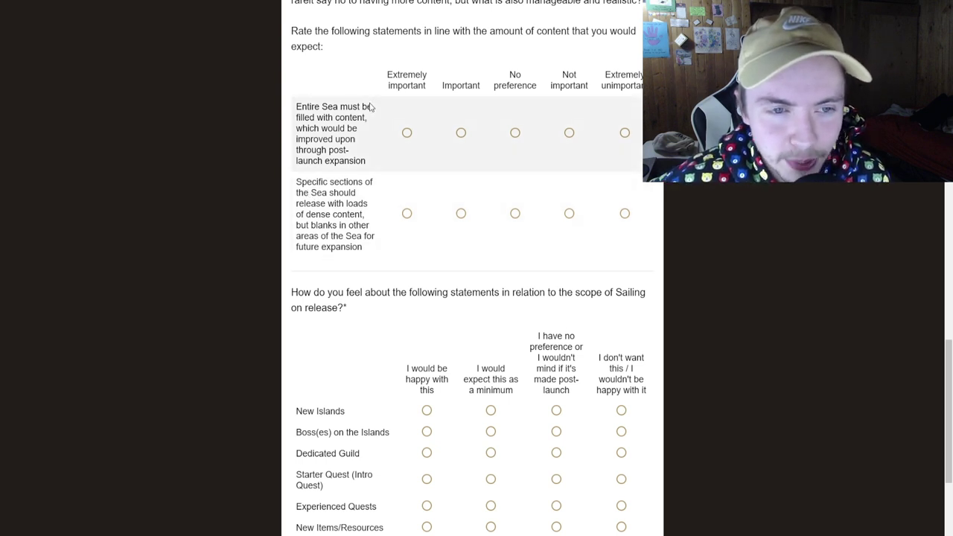
{"action": "left_click", "coordinate": [461, 132]}
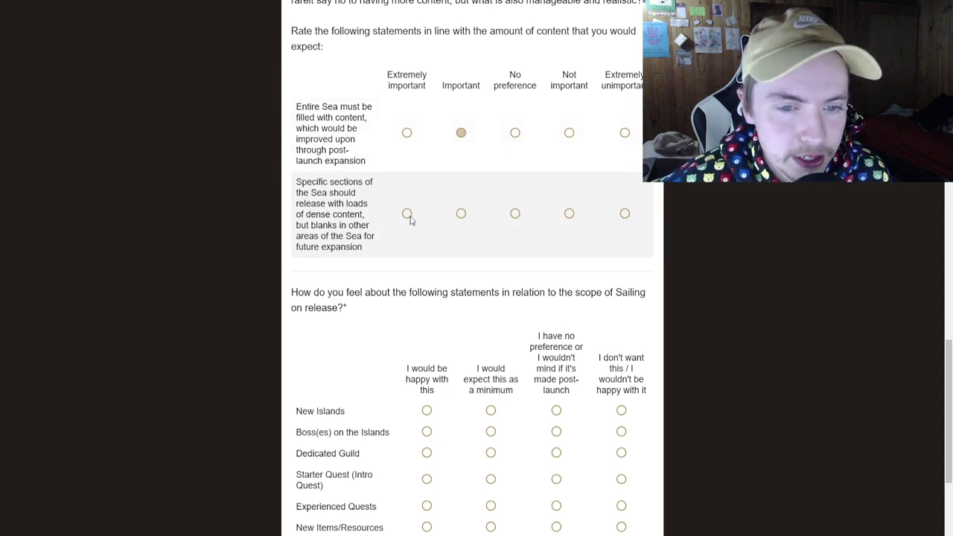
{"action": "left_click", "coordinate": [407, 214]}
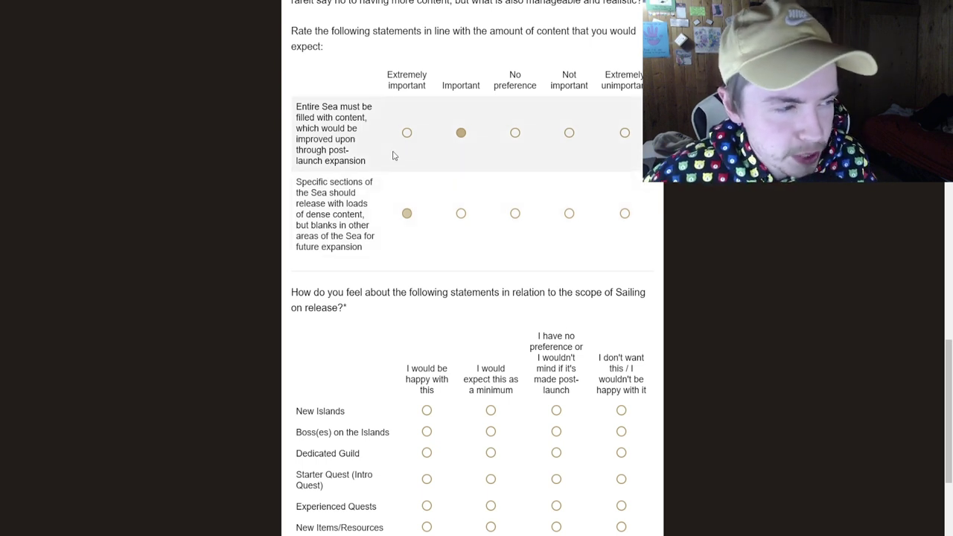
Answer "I would be happy with this" for New Islands, Boss(es) on the Islands and Dedicated Guild in the release scope question.
{"action": "scroll", "coordinate": [392, 154], "scroll_direction": "down", "scroll_amount": 2}
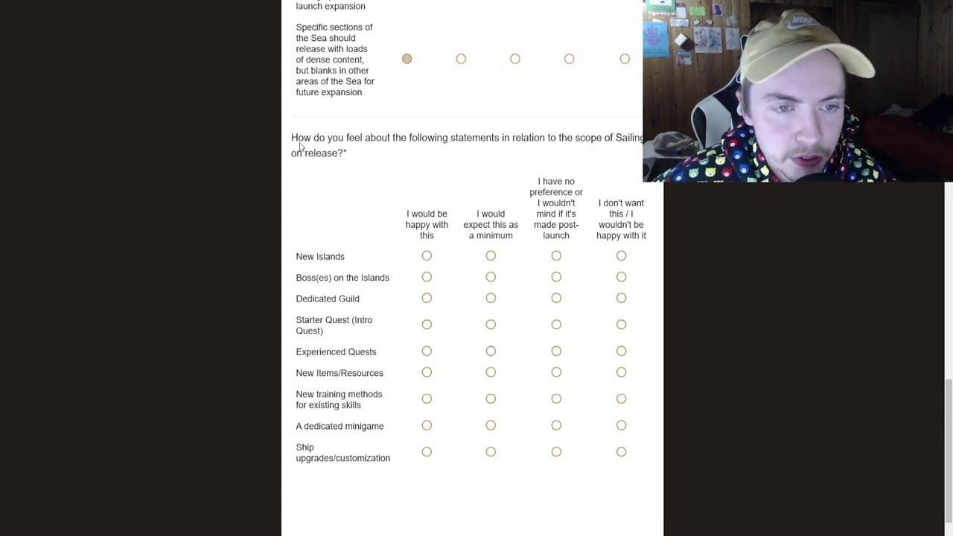
{"action": "left_click_drag", "start_coordinate": [299, 138], "coordinate": [604, 139]}
{"action": "left_click", "coordinate": [604, 139]}
{"action": "scroll", "coordinate": [534, 138], "scroll_direction": "down", "scroll_amount": 2}
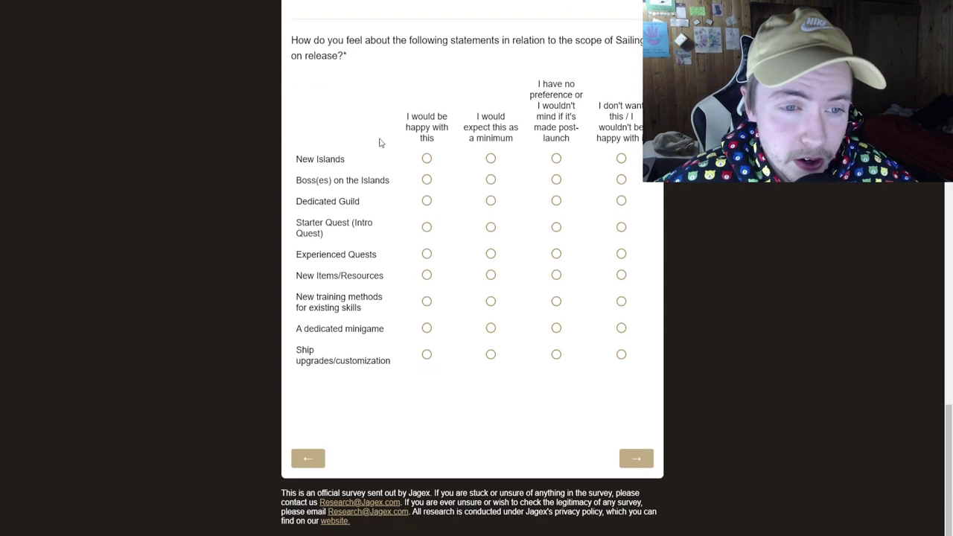
{"action": "left_click", "coordinate": [426, 158]}
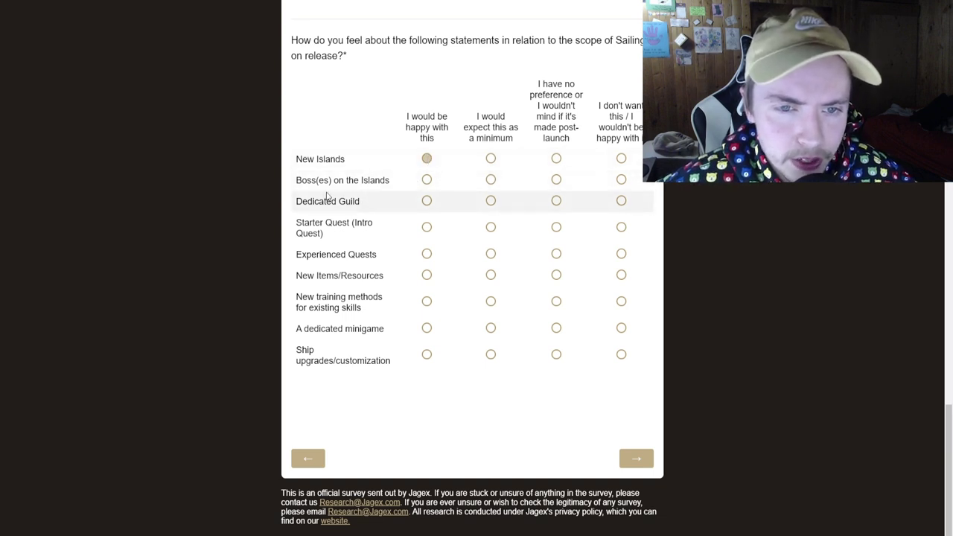
{"action": "left_click", "coordinate": [427, 179]}
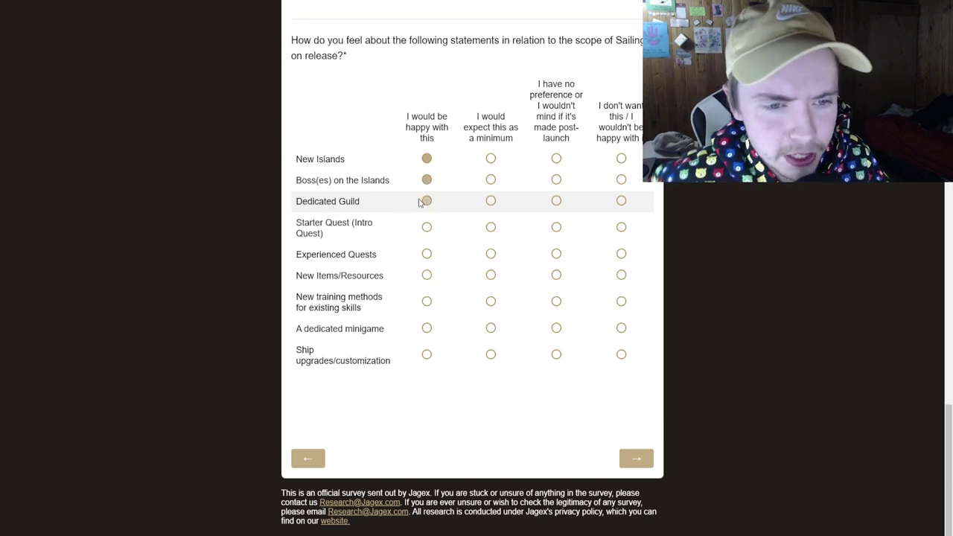
{"action": "left_click", "coordinate": [421, 201]}
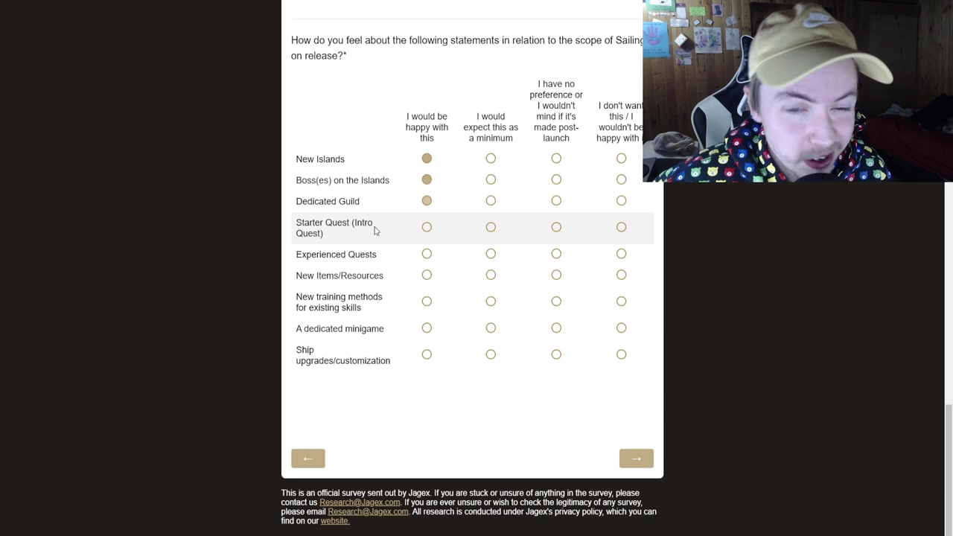
Mark Starter Quest as an expected minimum, Experienced Quests as no preference, and New Items/Resources and New training methods as happy with this.
{"action": "left_click", "coordinate": [491, 229]}
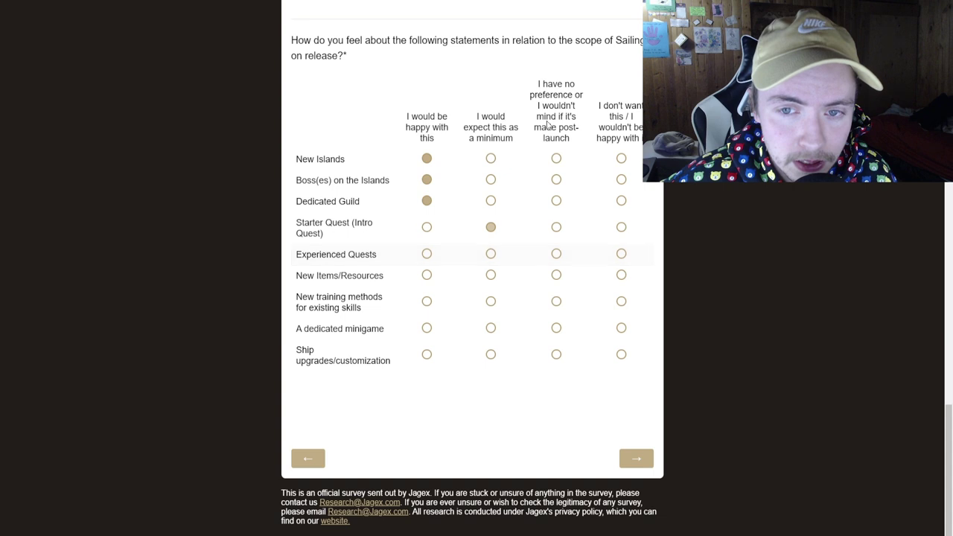
{"action": "left_click", "coordinate": [556, 254]}
{"action": "left_click", "coordinate": [427, 275]}
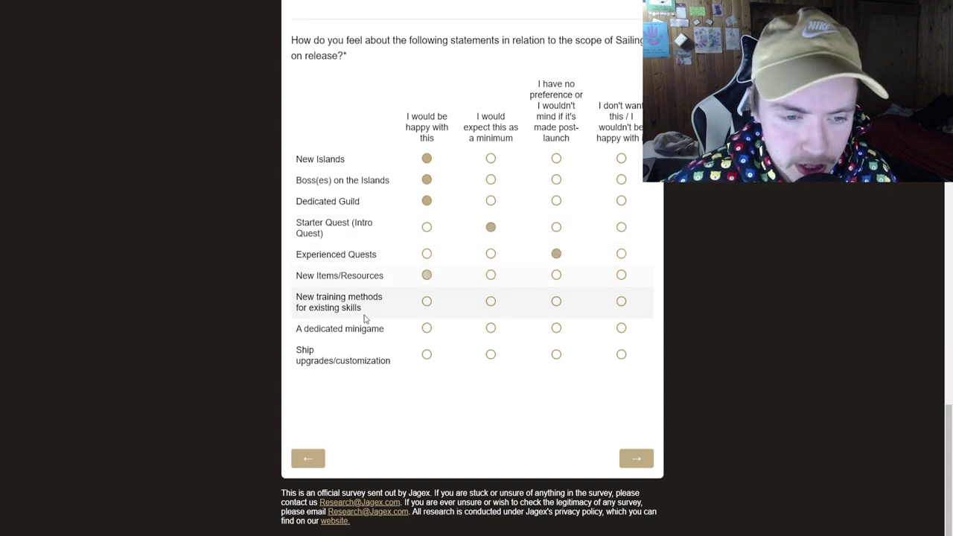
{"action": "left_click", "coordinate": [426, 301]}
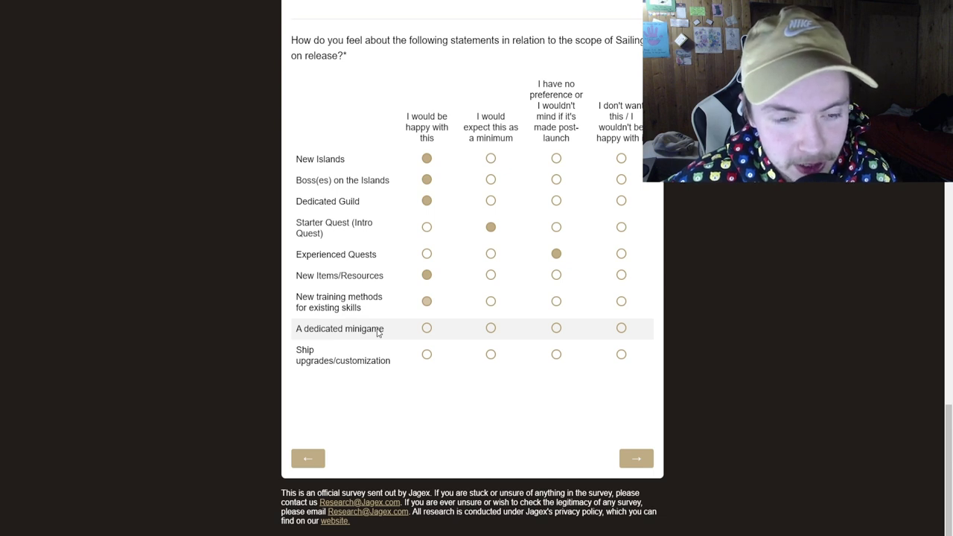
Mark the dedicated minigame as no preference and Ship upgrades/customization and New Islands as an expected minimum, and advance to the next page.
{"action": "left_click", "coordinate": [557, 330]}
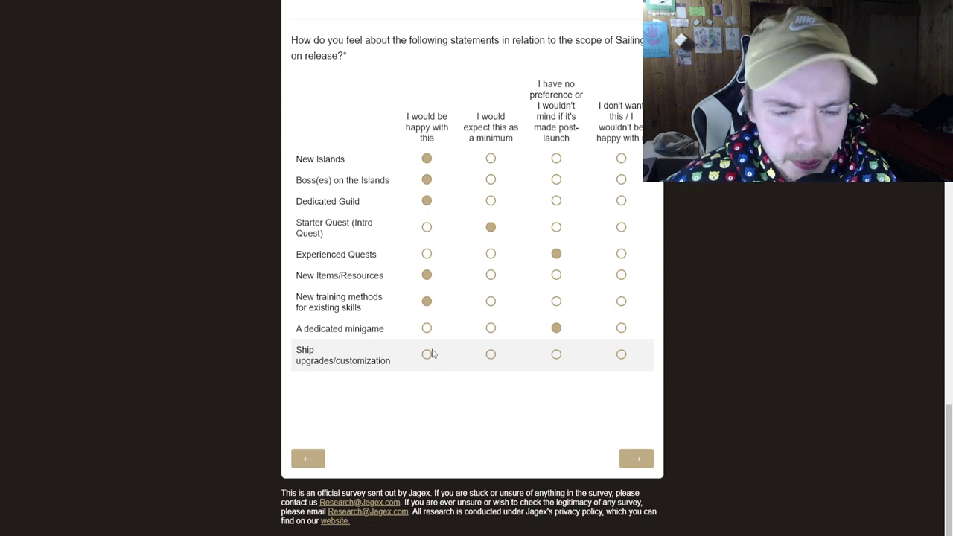
{"action": "left_click", "coordinate": [490, 354]}
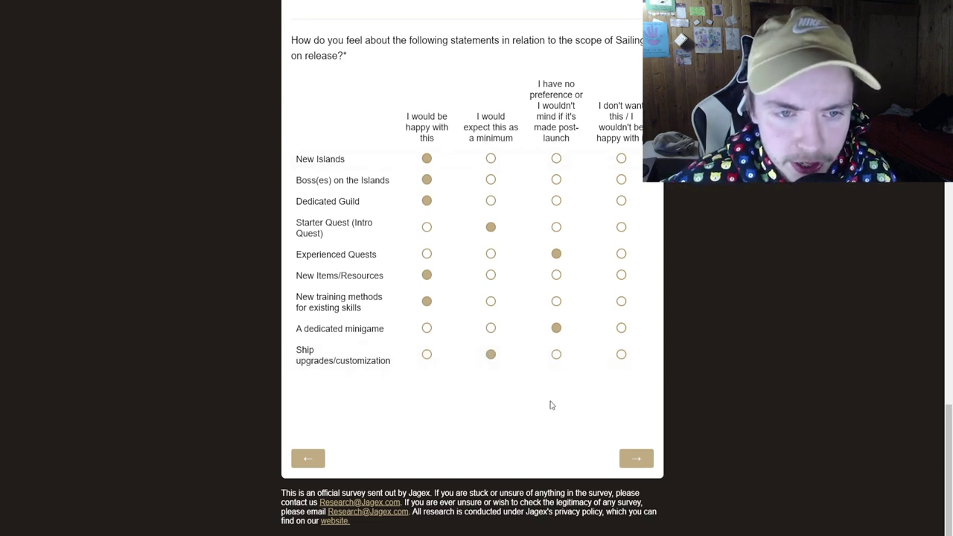
{"action": "left_click", "coordinate": [491, 157]}
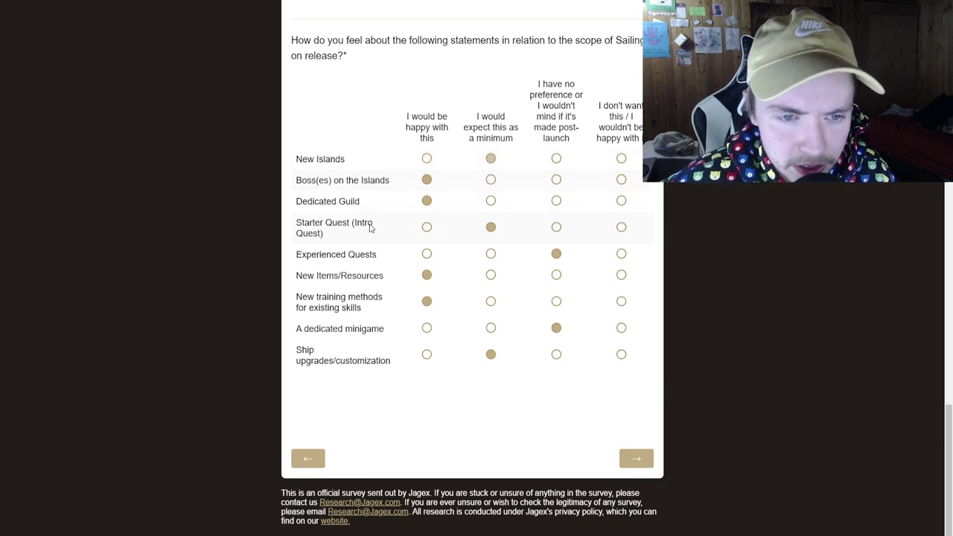
{"action": "left_click", "coordinate": [636, 459]}
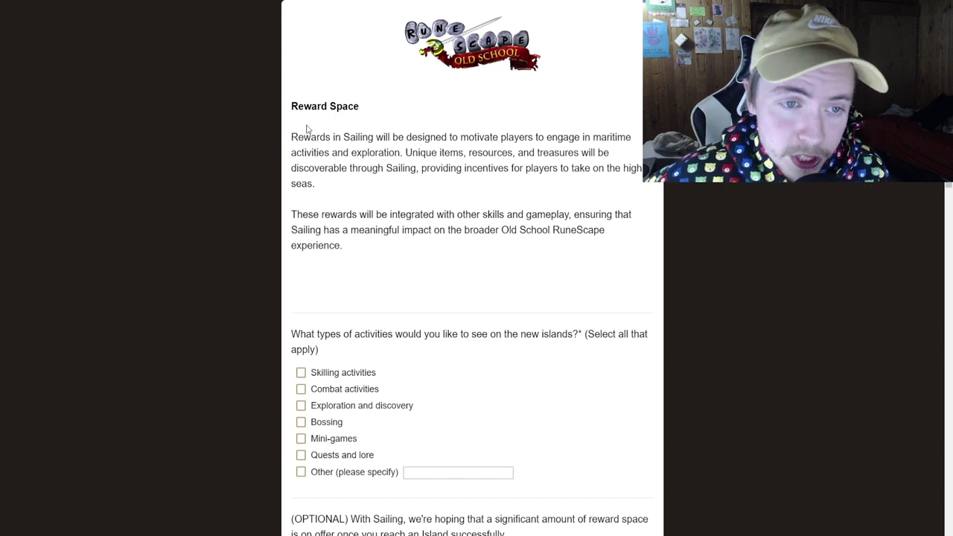
Select Skilling activities, Combat activities, Exploration and discovery, Bossing, Mini-games, and Quests and lore as desired activities on the new islands.
{"action": "left_click_drag", "start_coordinate": [310, 138], "coordinate": [492, 137]}
{"action": "left_click", "coordinate": [508, 138]}
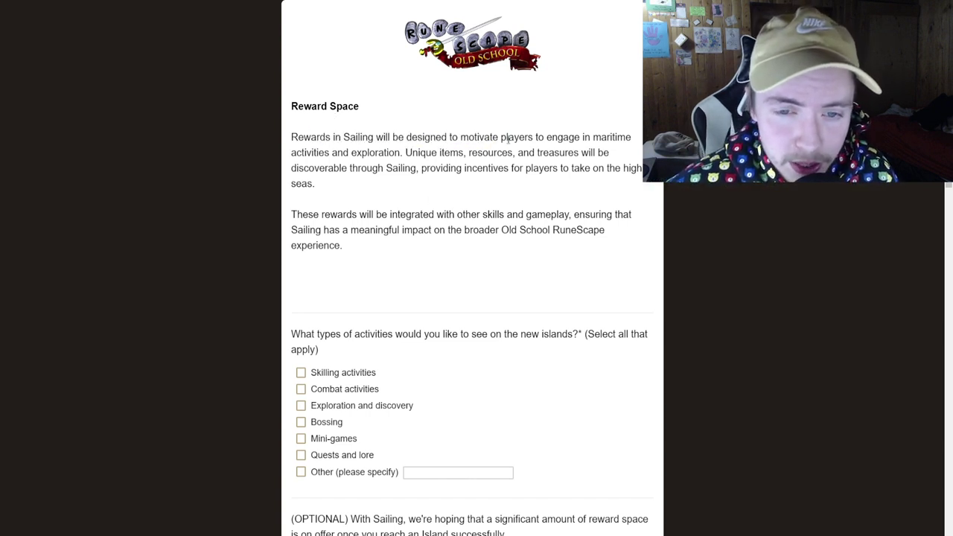
{"action": "scroll", "coordinate": [508, 139], "scroll_direction": "down", "scroll_amount": 2}
{"action": "left_click_drag", "start_coordinate": [296, 231], "coordinate": [521, 231]}
{"action": "left_click", "coordinate": [536, 231]}
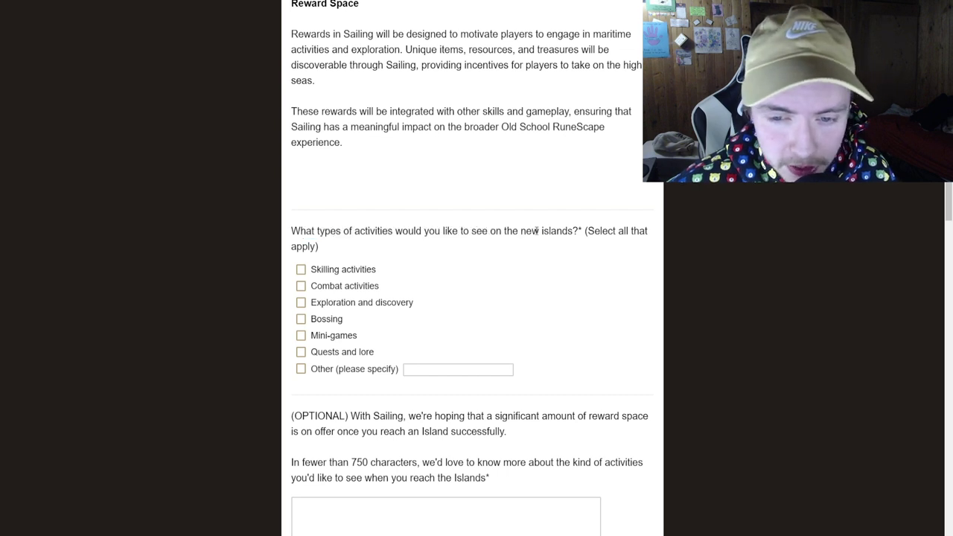
{"action": "scroll", "coordinate": [414, 247], "scroll_direction": "down", "scroll_amount": 1}
{"action": "left_click", "coordinate": [337, 236]}
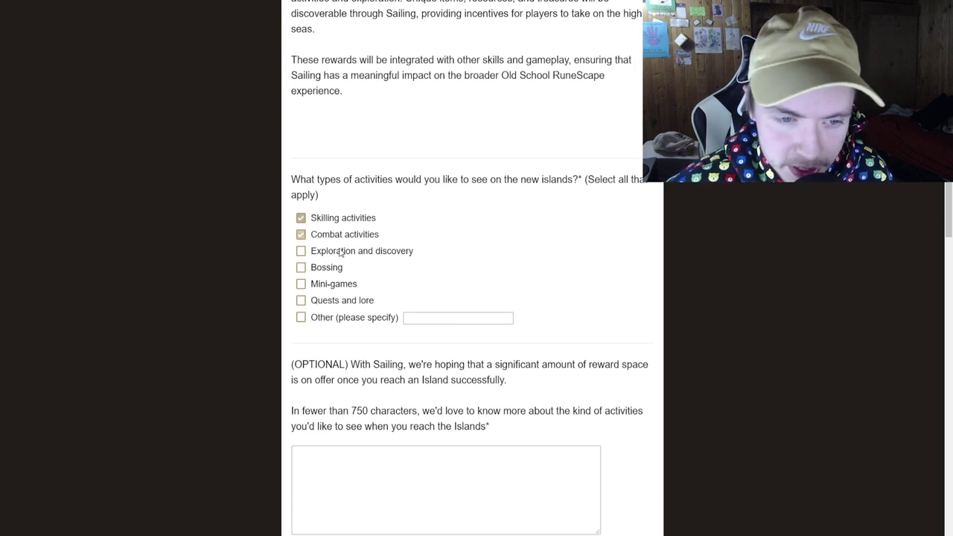
{"action": "left_click", "coordinate": [341, 252]}
{"action": "left_click", "coordinate": [335, 268]}
{"action": "left_click", "coordinate": [335, 285]}
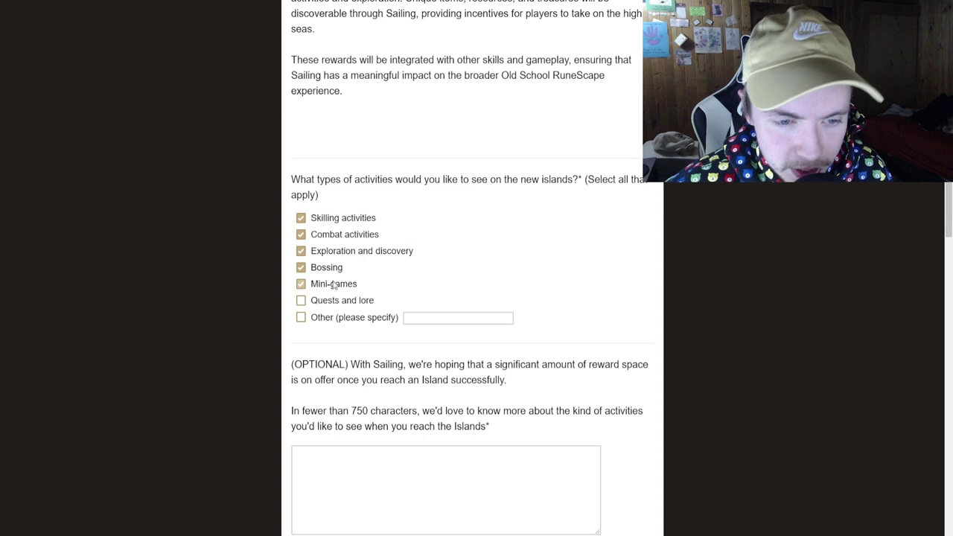
{"action": "left_click", "coordinate": [332, 303]}
Leave the optional island activity and map expansion questions blank and answer Yes to seeing bosses on the new islands.
{"action": "scroll", "coordinate": [332, 313], "scroll_direction": "down", "scroll_amount": 5}
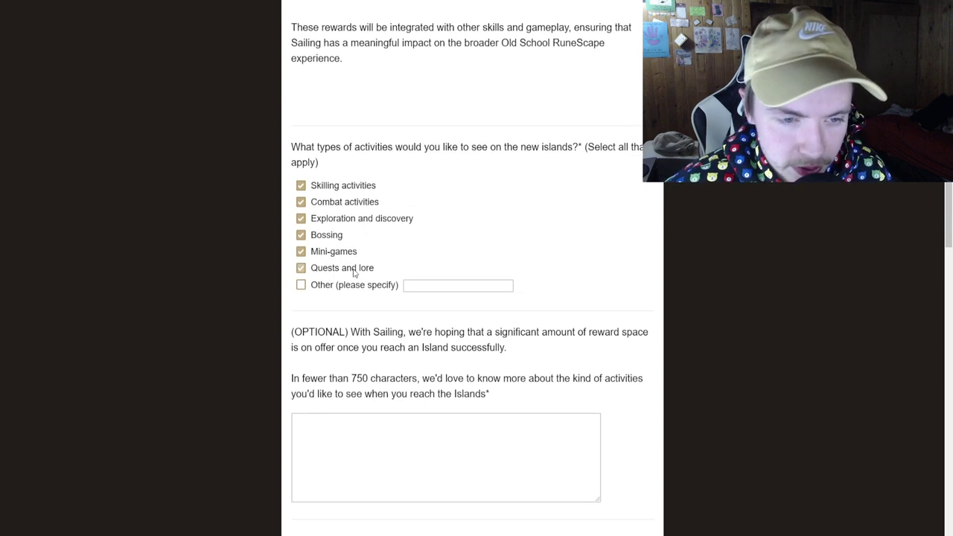
{"action": "scroll", "coordinate": [340, 265], "scroll_direction": "down", "scroll_amount": 2}
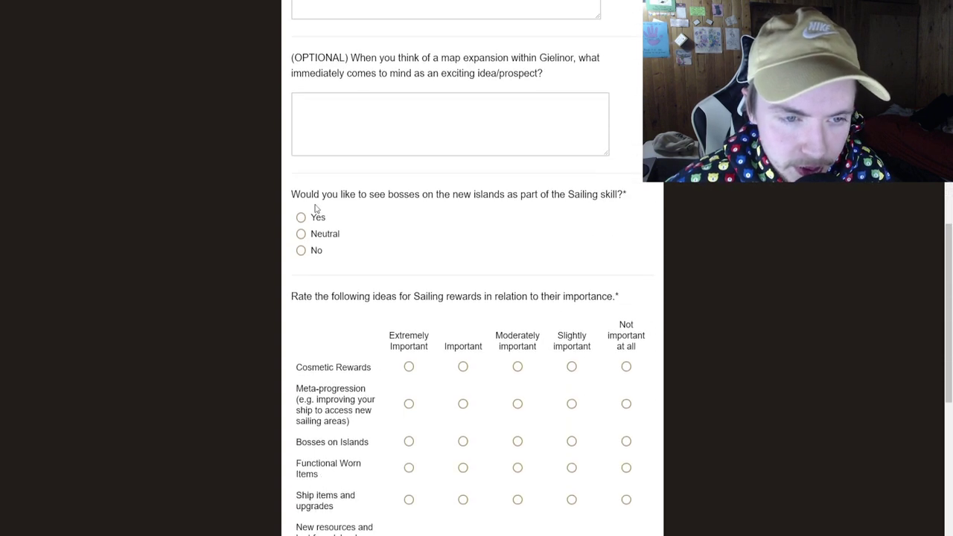
{"action": "left_click_drag", "start_coordinate": [312, 194], "coordinate": [549, 195]}
{"action": "left_click", "coordinate": [550, 195]}
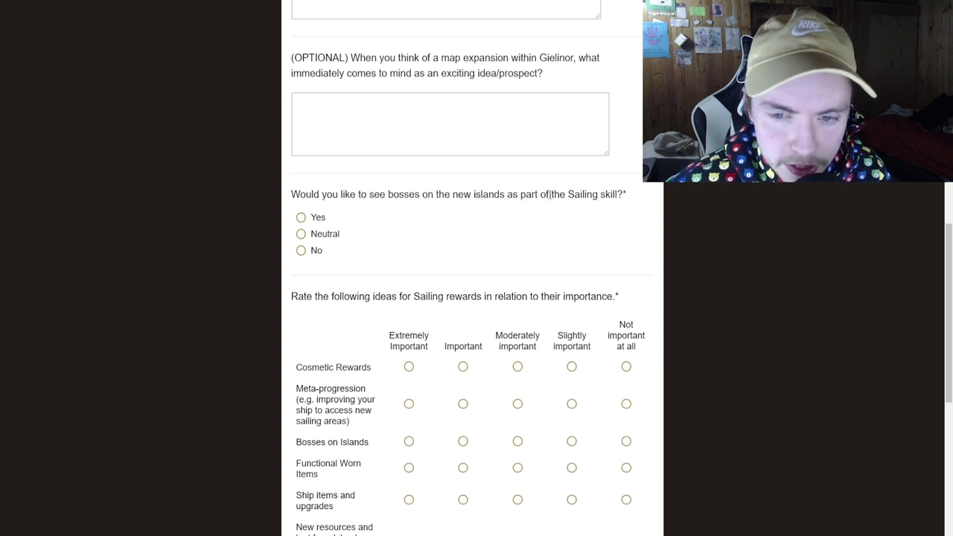
{"action": "double_click", "coordinate": [529, 194]}
{"action": "left_click", "coordinate": [552, 195]}
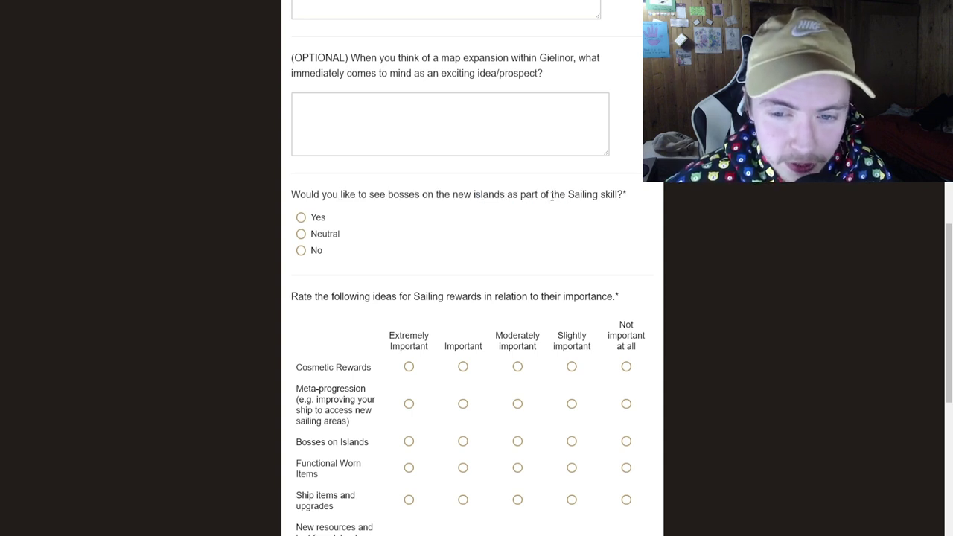
{"action": "left_click", "coordinate": [301, 218]}
{"action": "scroll", "coordinate": [415, 216], "scroll_direction": "down", "scroll_amount": 3}
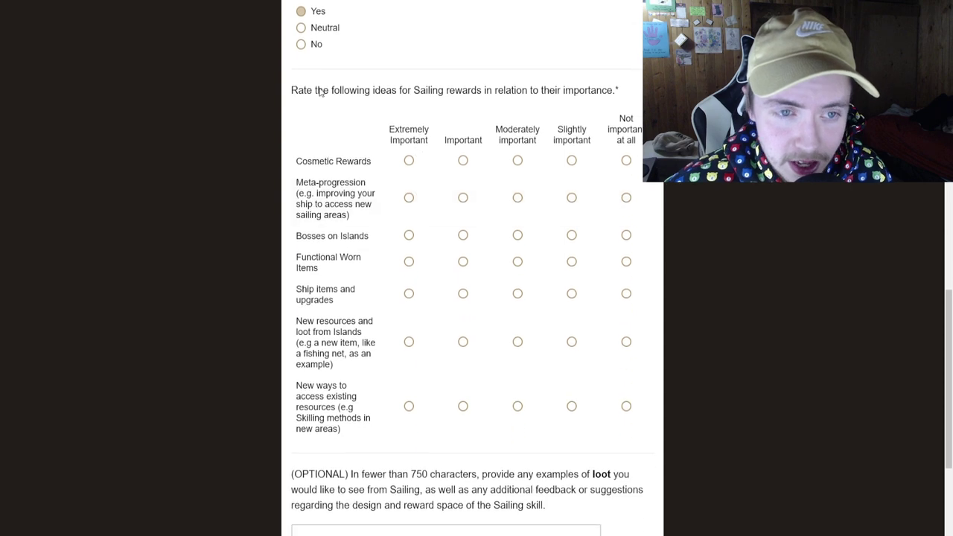
Rate Cosmetic Rewards as Moderately important, Meta-progression and Bosses on Islands as Extremely Important, and Functional Worn Items as Important.
{"action": "left_click_drag", "start_coordinate": [317, 91], "coordinate": [488, 93]}
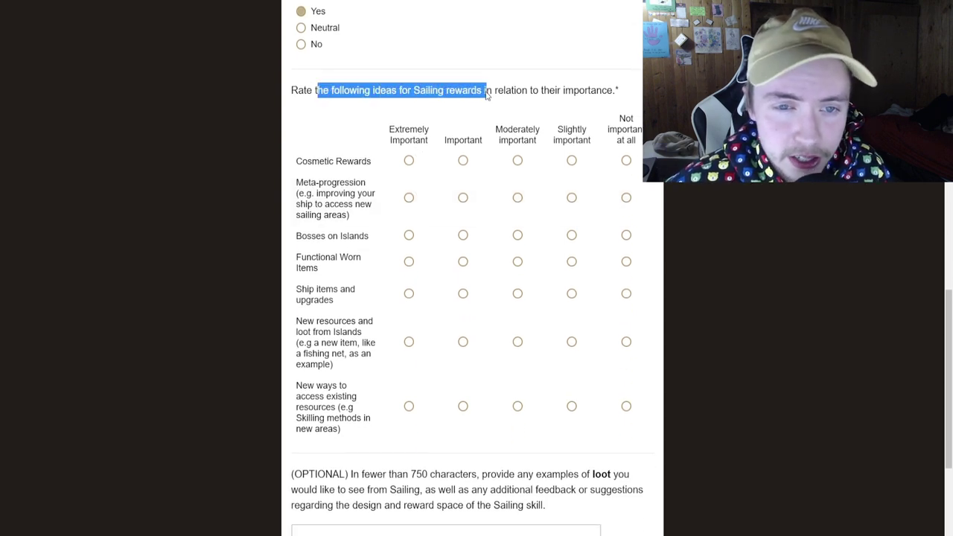
{"action": "left_click", "coordinate": [491, 95]}
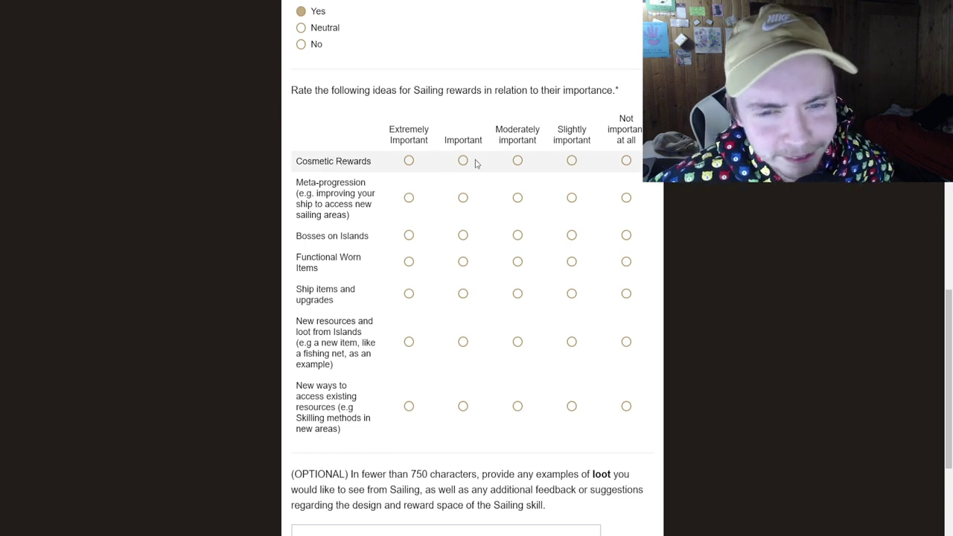
{"action": "left_click", "coordinate": [517, 161]}
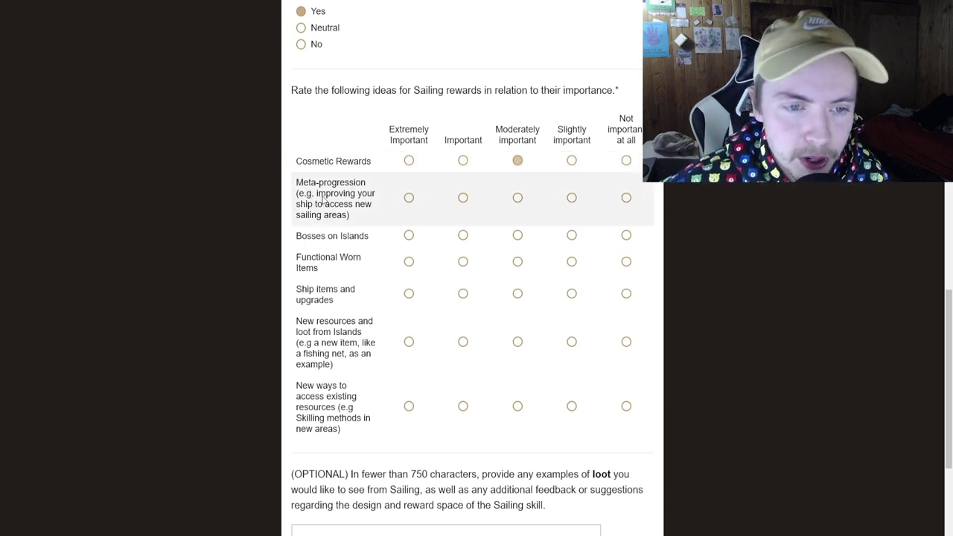
{"action": "left_click", "coordinate": [409, 198]}
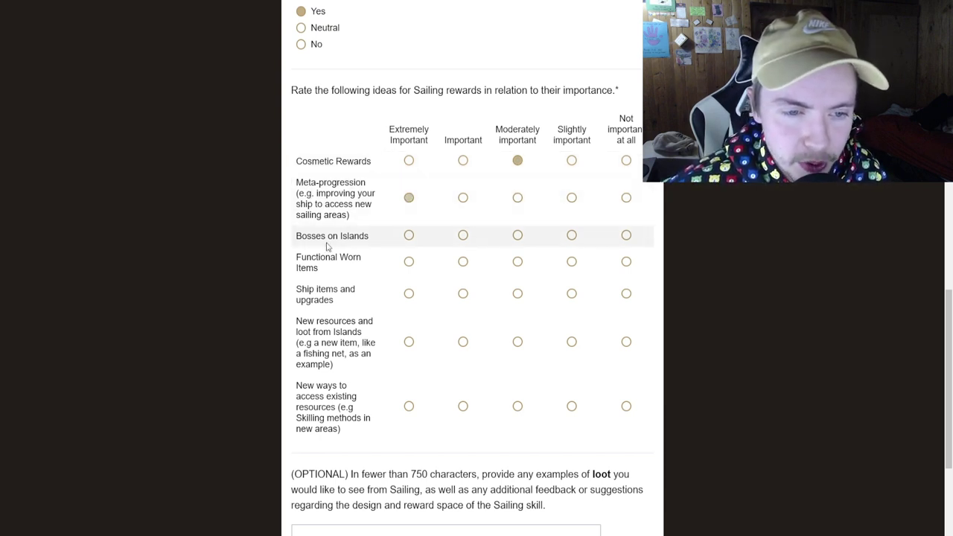
{"action": "left_click", "coordinate": [408, 235]}
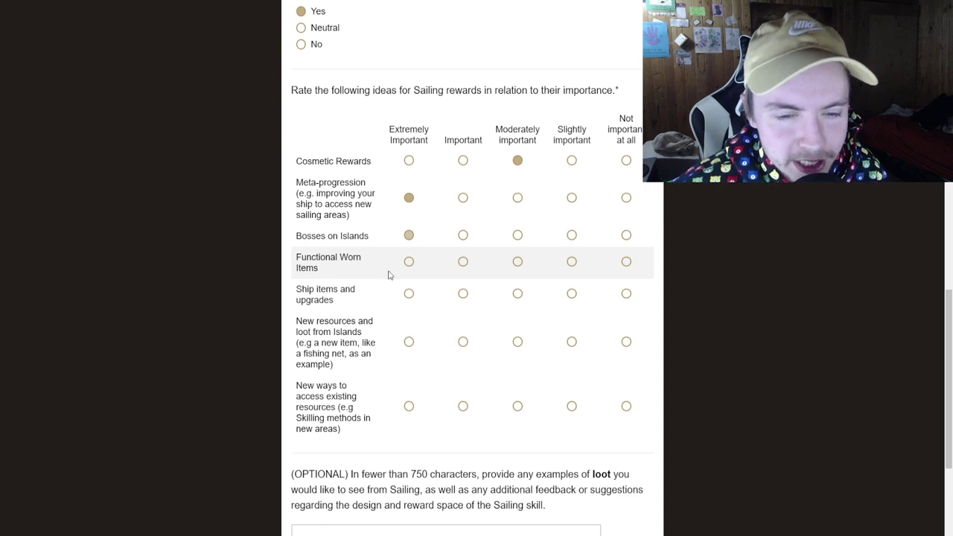
{"action": "left_click", "coordinate": [465, 263]}
Rate ship items and upgrades and new island resources as Extremely Important, new ways to access existing resources as Important, and advance to the next page.
{"action": "scroll", "coordinate": [381, 255], "scroll_direction": "down", "scroll_amount": 2}
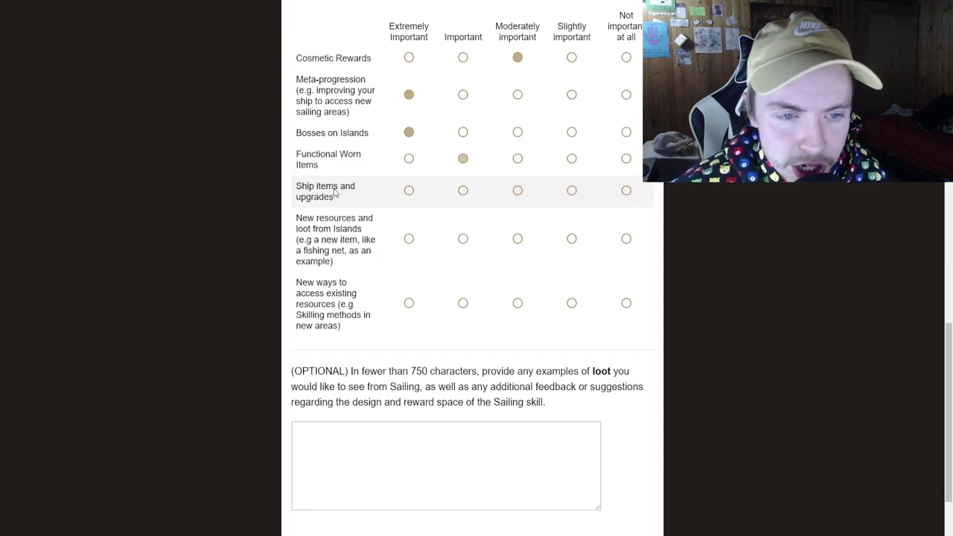
{"action": "left_click", "coordinate": [409, 191]}
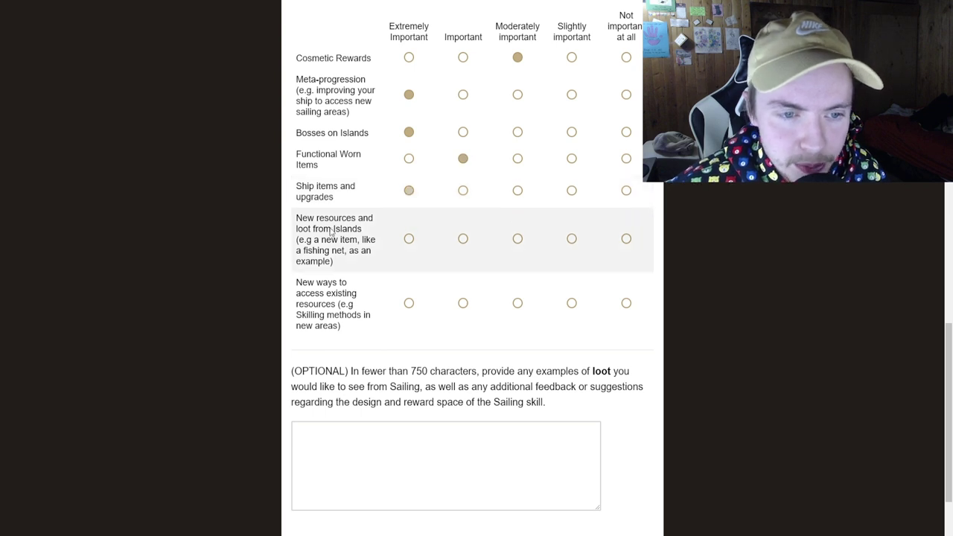
{"action": "left_click", "coordinate": [406, 240]}
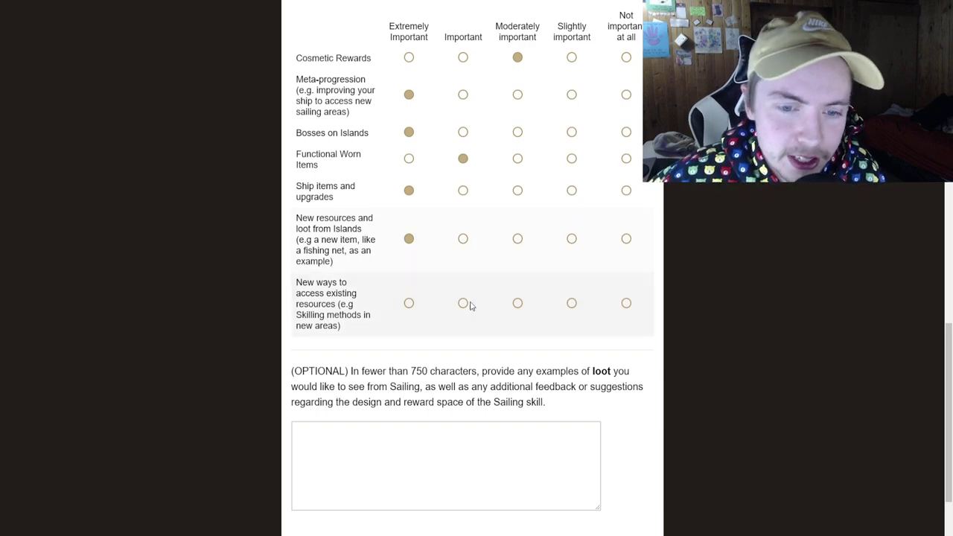
{"action": "left_click", "coordinate": [463, 303]}
{"action": "scroll", "coordinate": [432, 217], "scroll_direction": "down", "scroll_amount": 2}
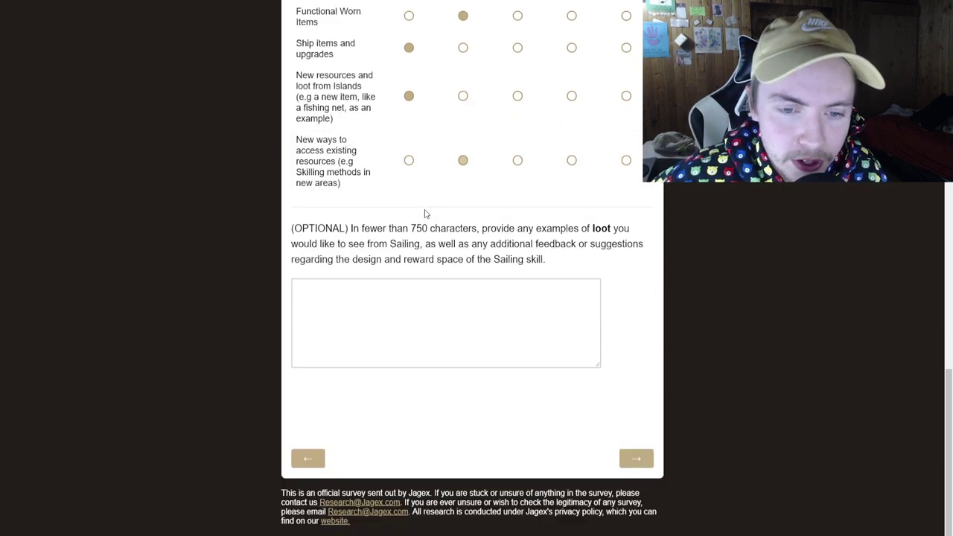
{"action": "left_click", "coordinate": [634, 457]}
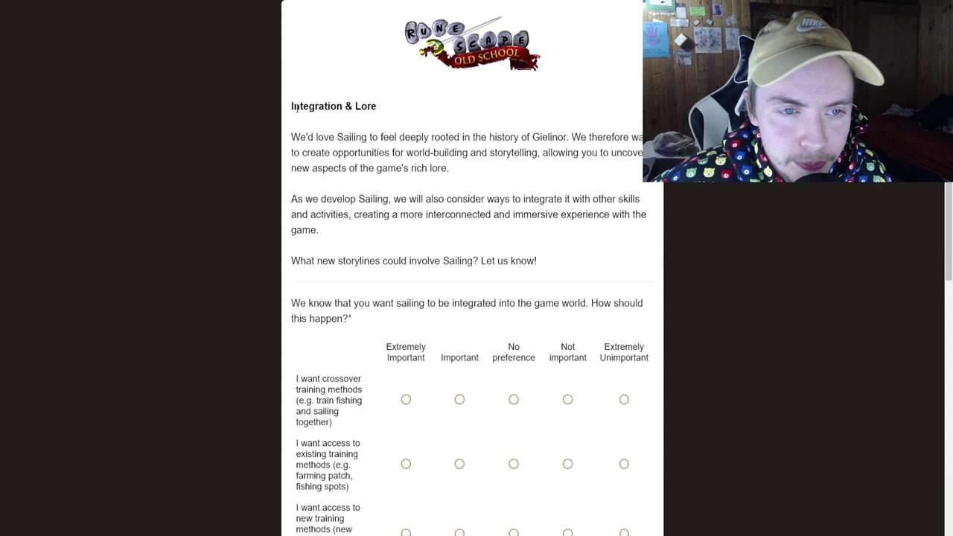
Rate crossover training methods, access to existing training methods and access to new training methods as Extremely Important for integrating Sailing into the game world.
{"action": "left_click_drag", "start_coordinate": [292, 107], "coordinate": [378, 107]}
{"action": "left_click", "coordinate": [378, 107]}
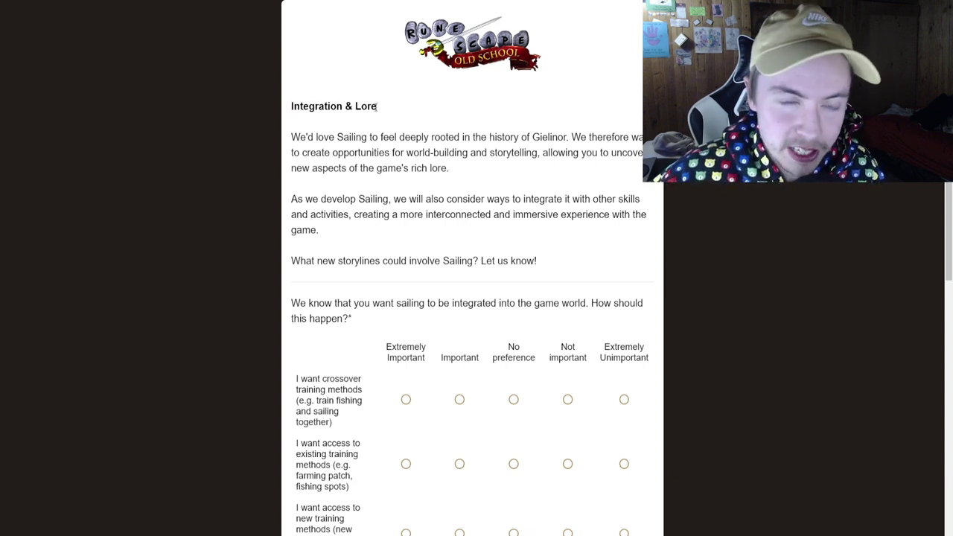
{"action": "scroll", "coordinate": [378, 106], "scroll_direction": "down", "scroll_amount": 2}
{"action": "left_click_drag", "start_coordinate": [301, 153], "coordinate": [603, 153]}
{"action": "left_click", "coordinate": [604, 153]}
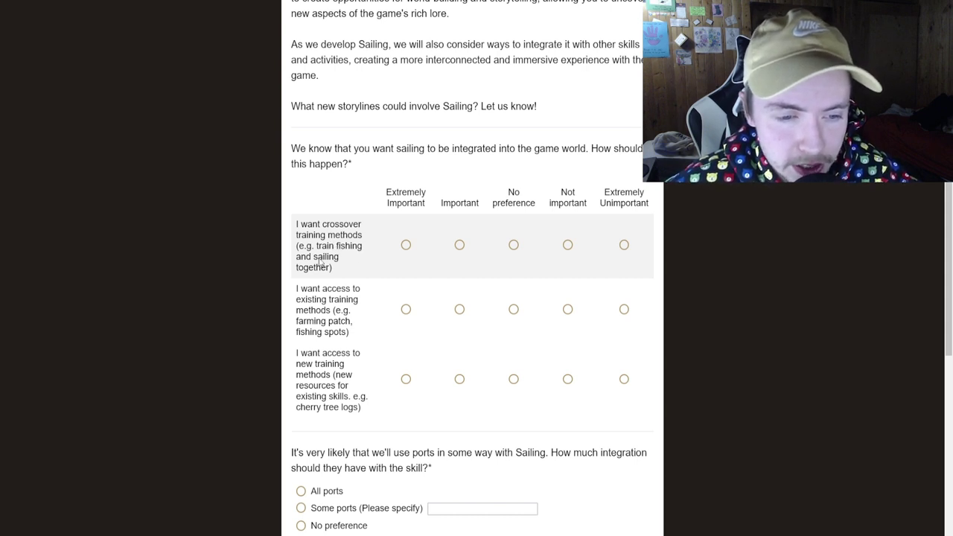
{"action": "left_click", "coordinate": [409, 248]}
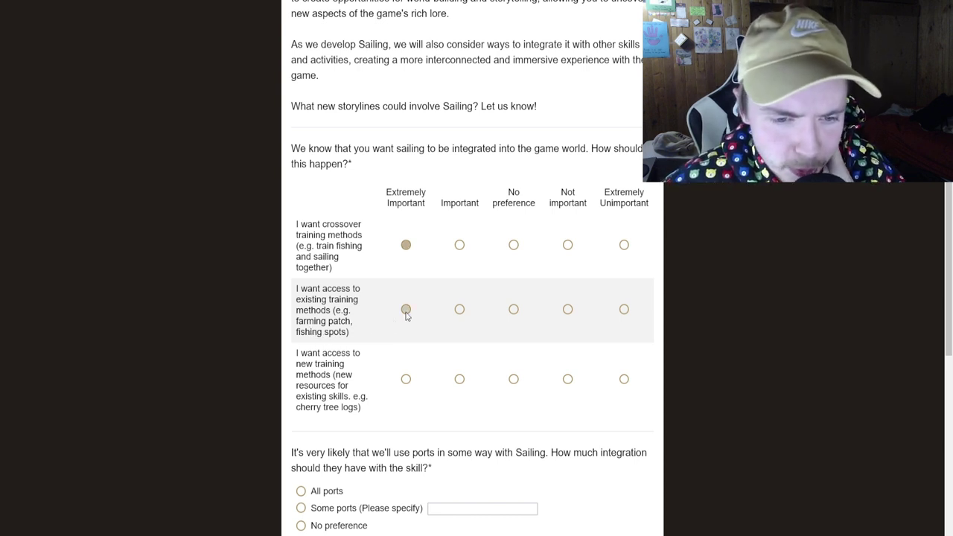
{"action": "scroll", "coordinate": [328, 306], "scroll_direction": "down", "scroll_amount": 2}
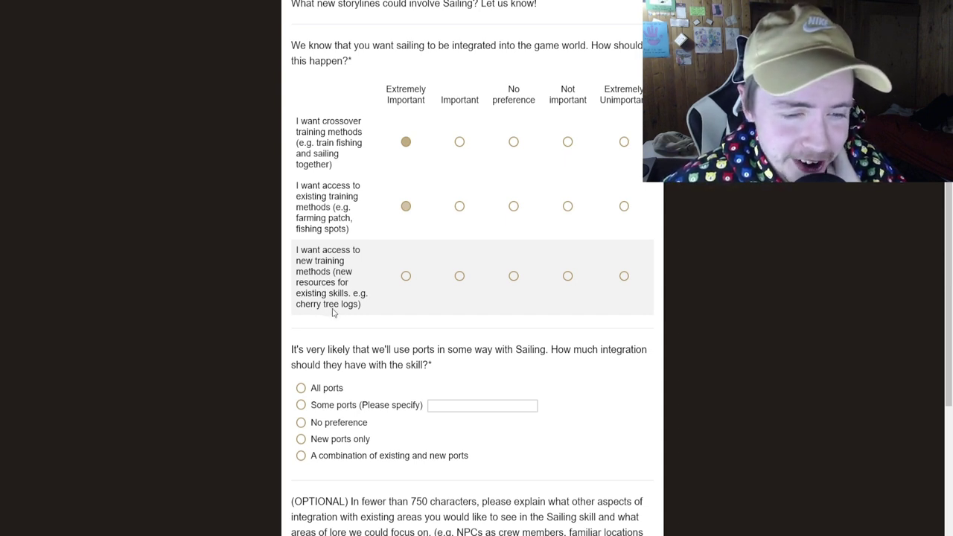
{"action": "left_click", "coordinate": [406, 276]}
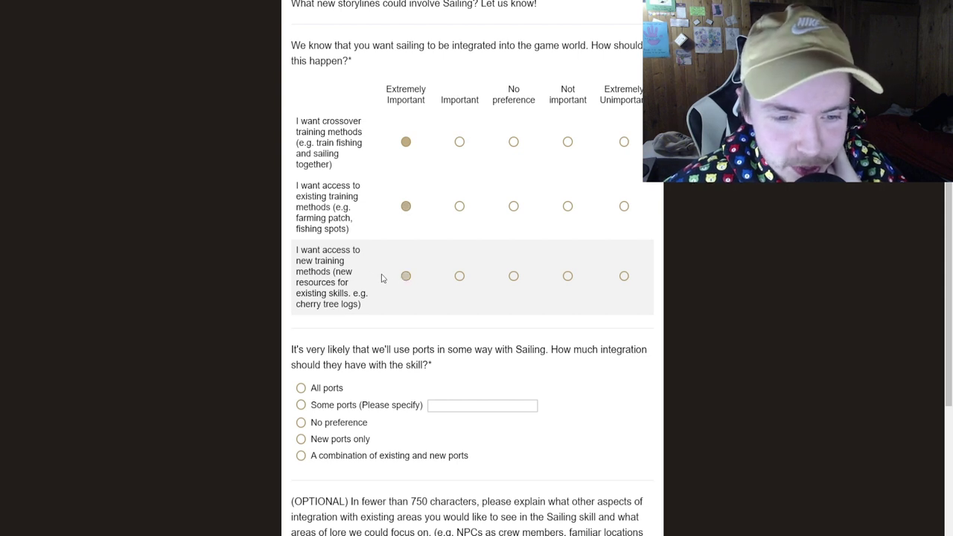
Choose All ports as the amount of port integration with the Sailing skill and submit the survey.
{"action": "scroll", "coordinate": [383, 276], "scroll_direction": "down", "scroll_amount": 2}
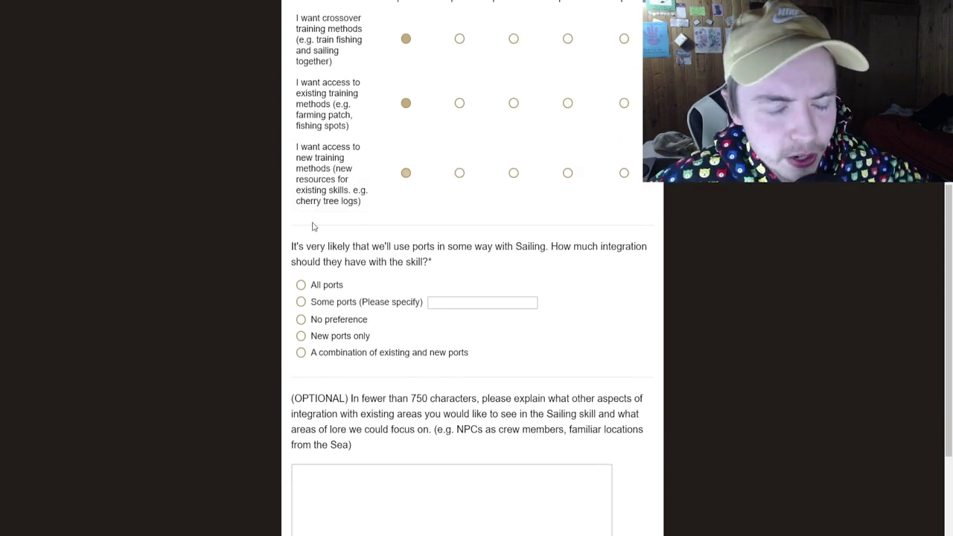
{"action": "scroll", "coordinate": [317, 208], "scroll_direction": "down", "scroll_amount": 2}
{"action": "left_click_drag", "start_coordinate": [292, 145], "coordinate": [634, 144]}
{"action": "left_click", "coordinate": [634, 143]}
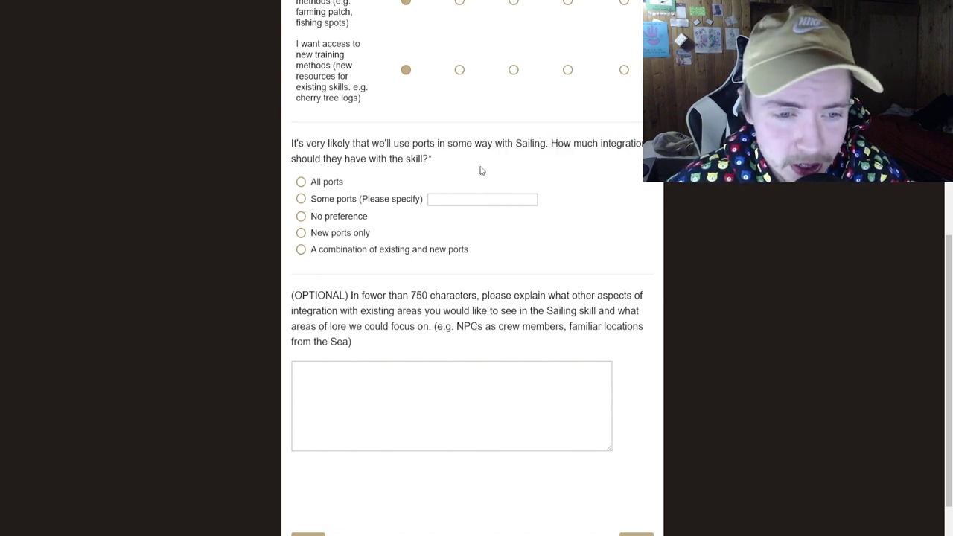
{"action": "left_click_drag", "start_coordinate": [377, 144], "coordinate": [490, 143]}
{"action": "left_click", "coordinate": [489, 144]}
{"action": "left_click_drag", "start_coordinate": [397, 144], "coordinate": [453, 143]}
{"action": "left_click", "coordinate": [445, 144]}
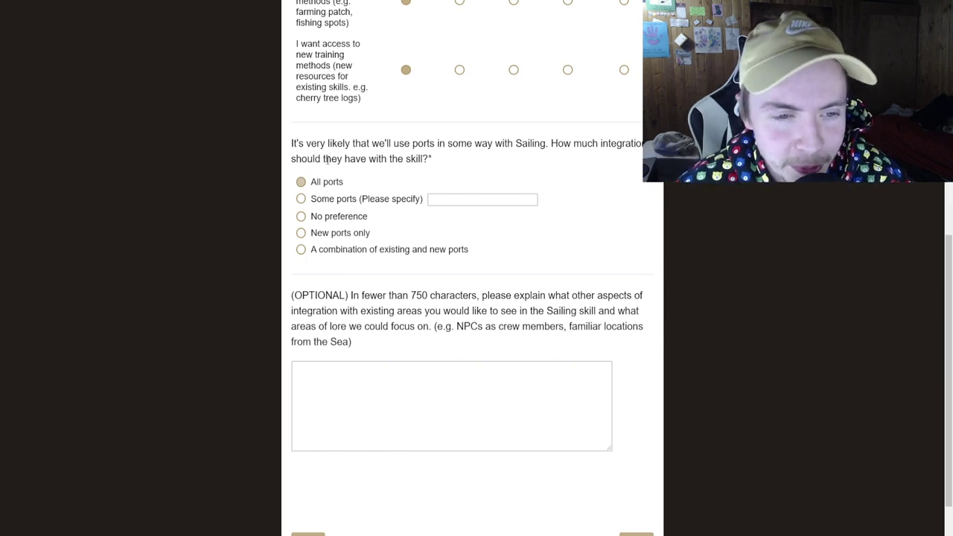
{"action": "scroll", "coordinate": [347, 201], "scroll_direction": "down", "scroll_amount": 2}
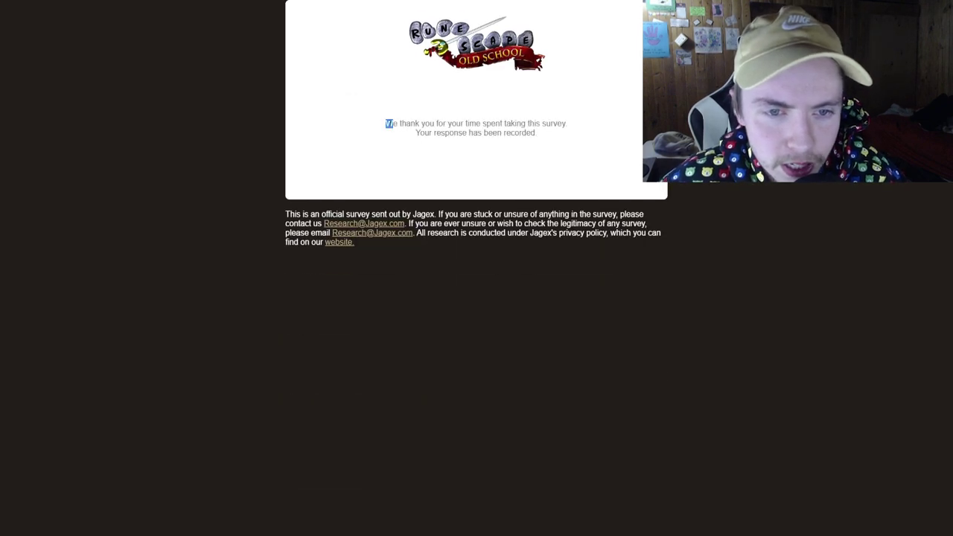
{"action": "left_click_drag", "start_coordinate": [389, 123], "coordinate": [575, 136]}
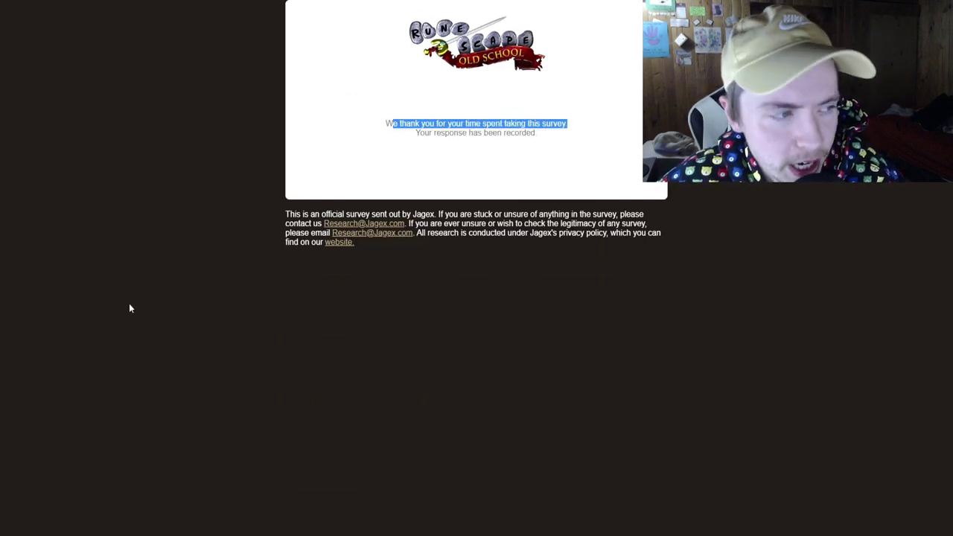